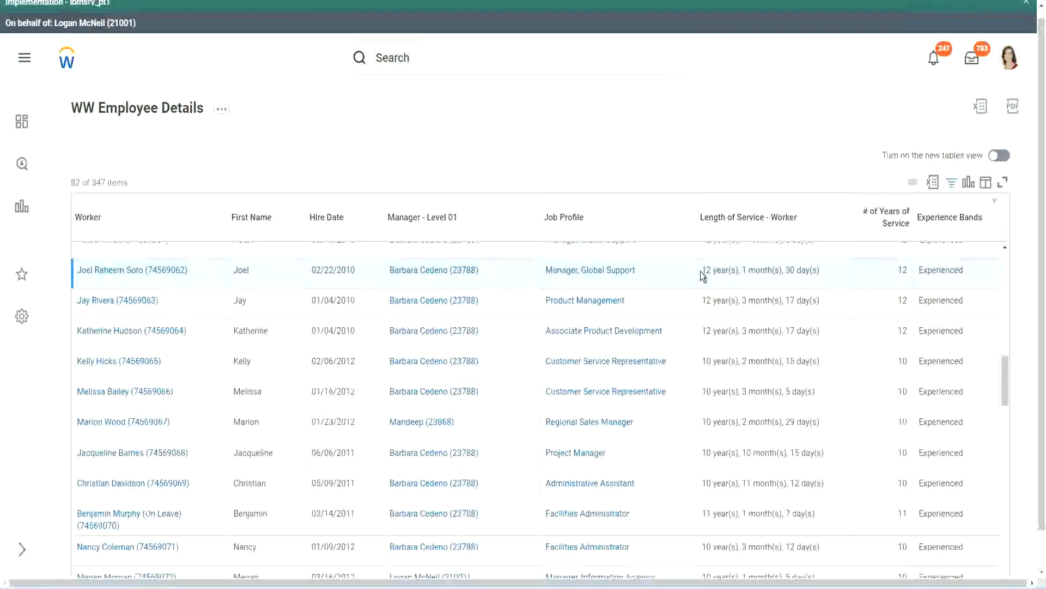
Compare Length of Service with # of Years of Service for the workers hired on 02/22/2010 and 05/09/2011.
drag(701, 271, 801, 270)
click(877, 281)
double_click(875, 280)
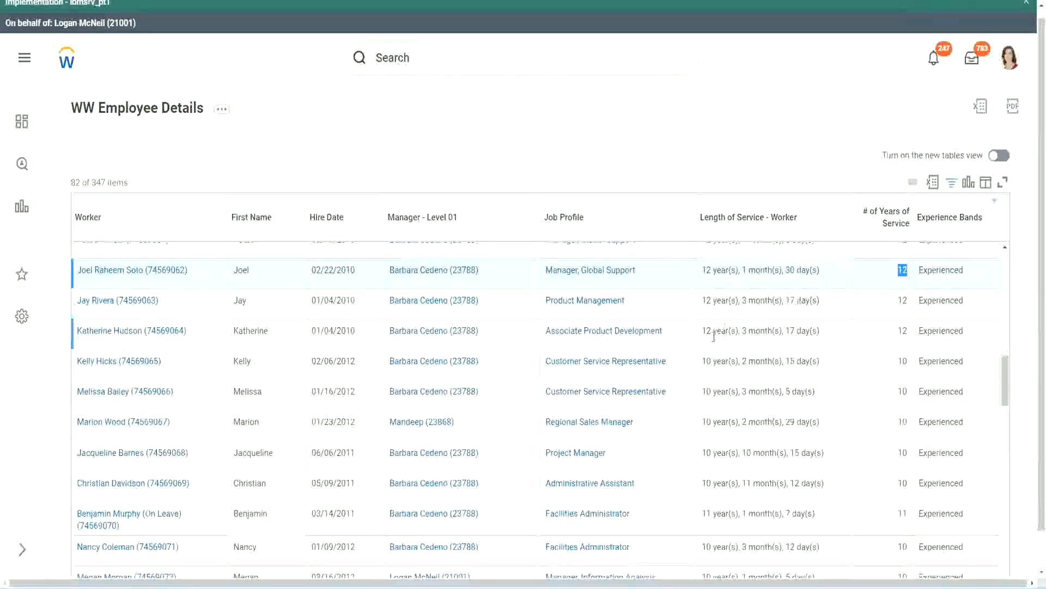
click(725, 484)
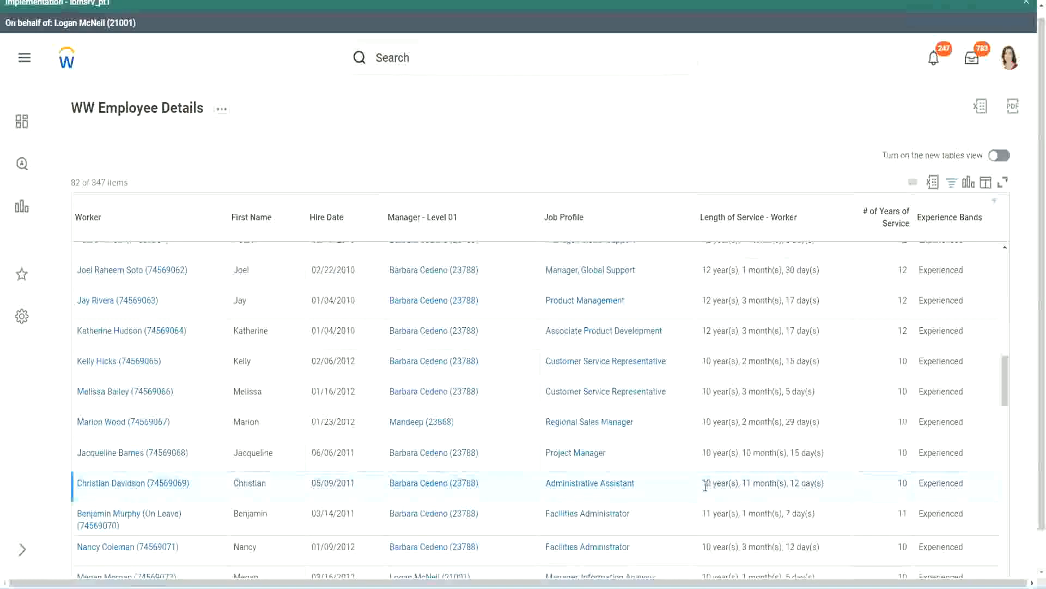
double_click(753, 480)
drag(795, 483, 801, 482)
click(812, 482)
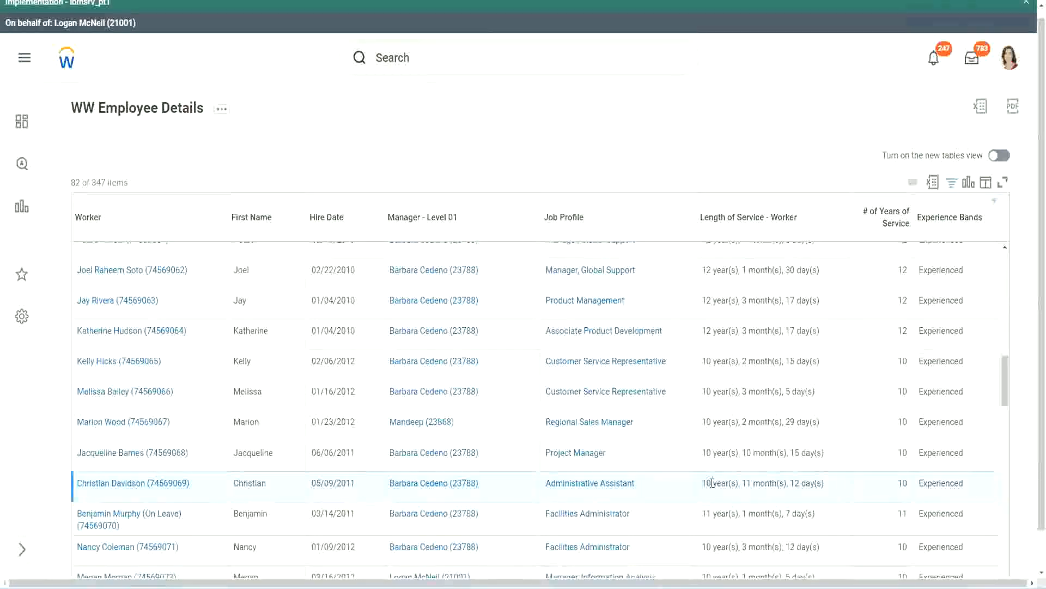
double_click(902, 482)
click(900, 342)
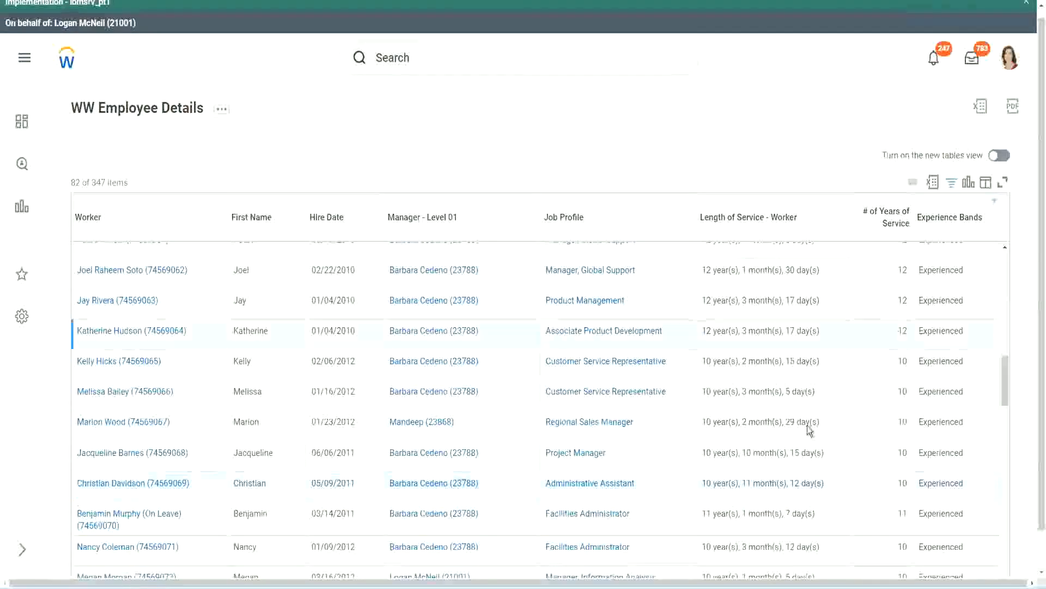
double_click(708, 482)
click(790, 479)
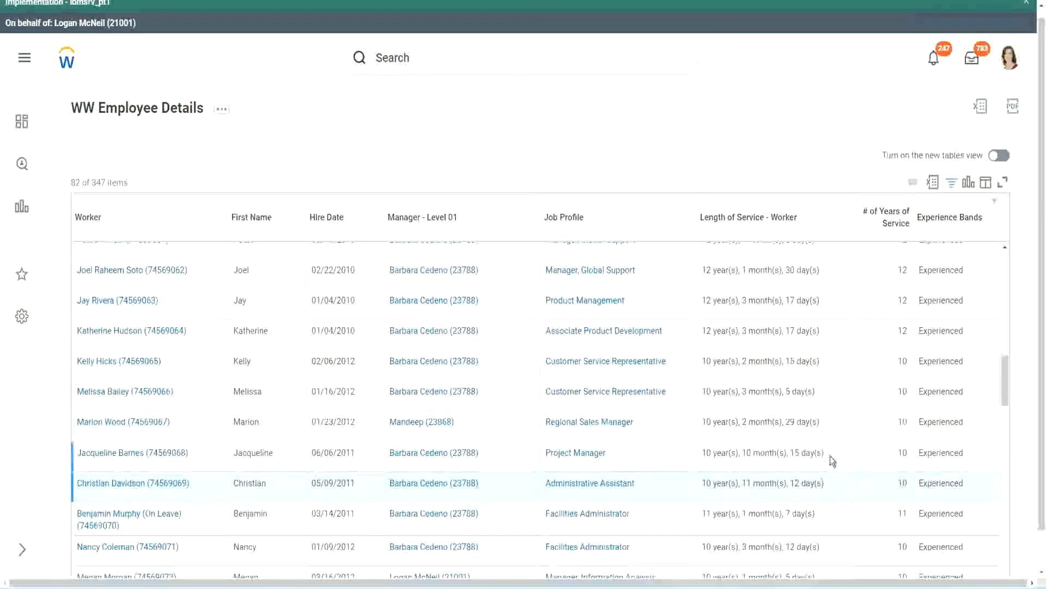
Recheck the service years of those two workers, and examine the same columns for the worker hired on 06/06/2011.
double_click(907, 271)
drag(703, 271, 834, 266)
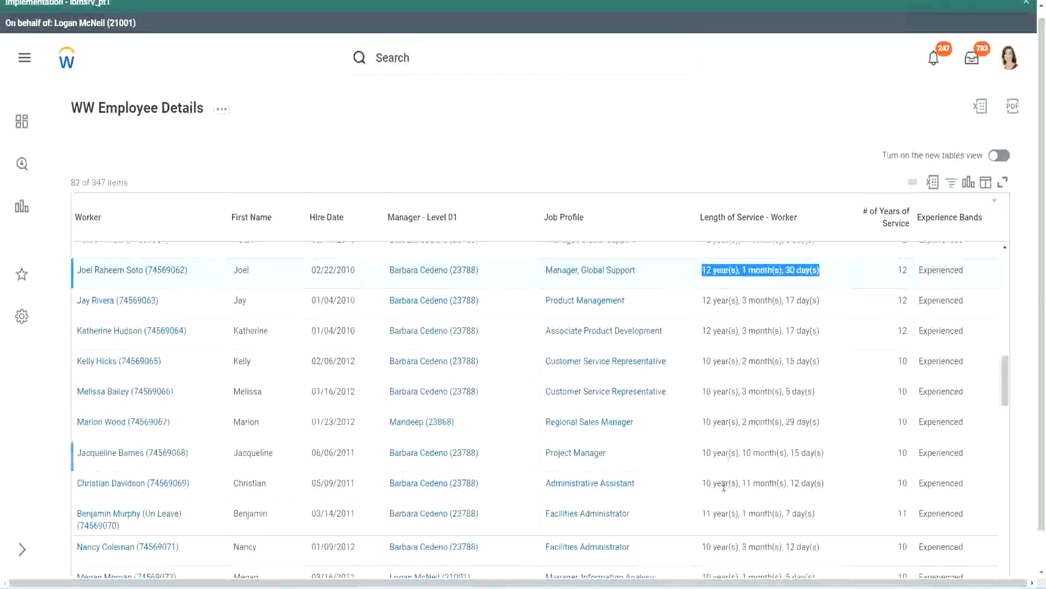
click(812, 481)
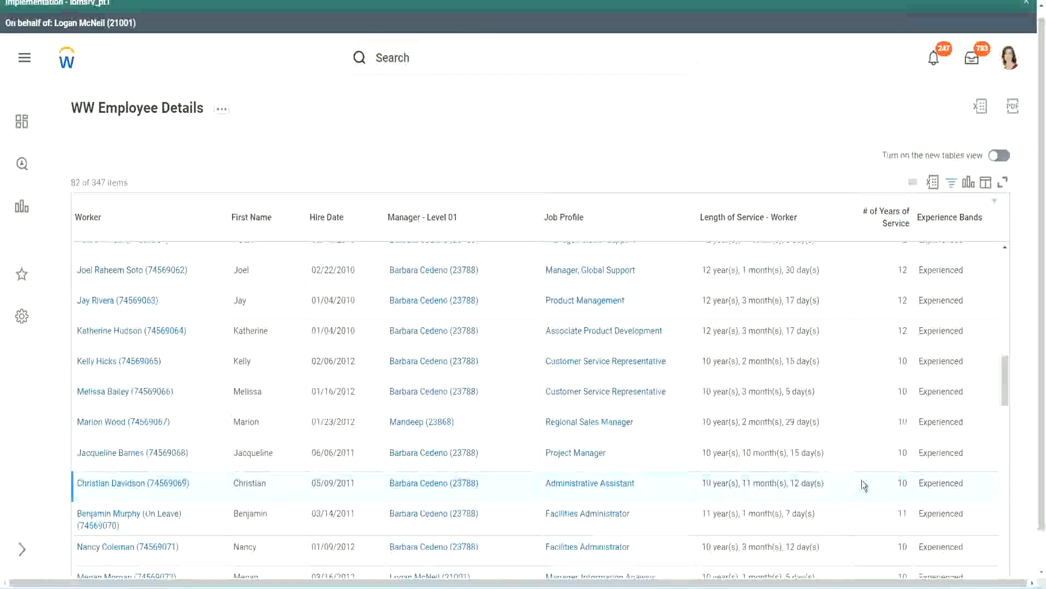
double_click(902, 482)
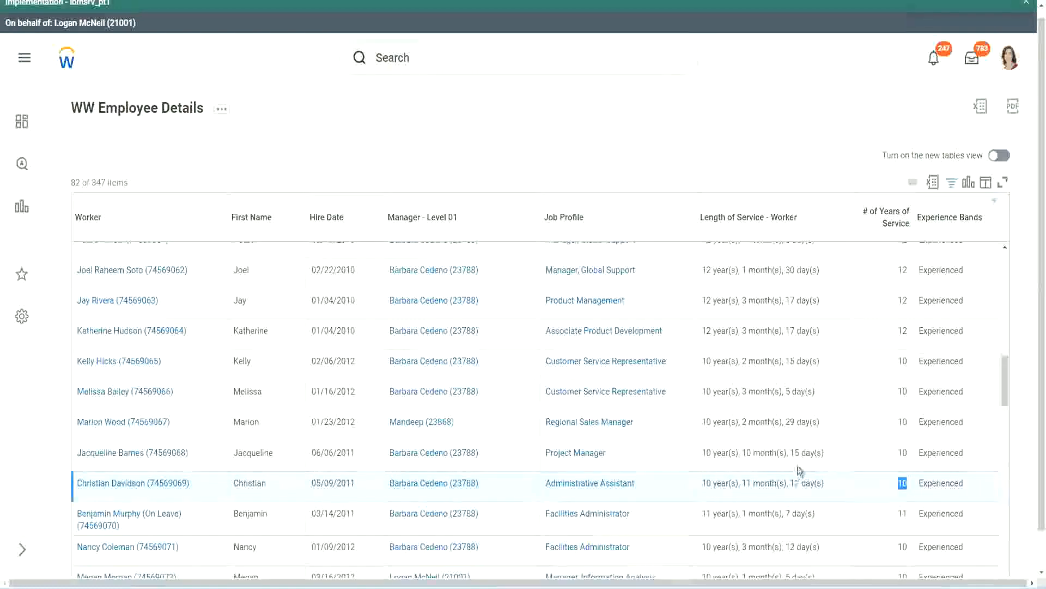
click(863, 485)
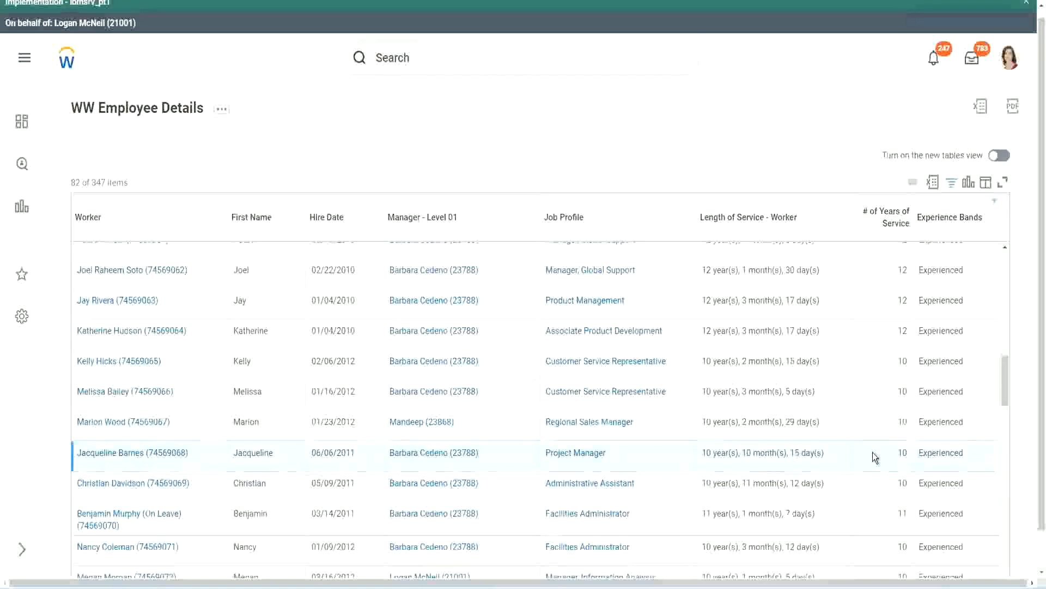
double_click(903, 452)
click(897, 453)
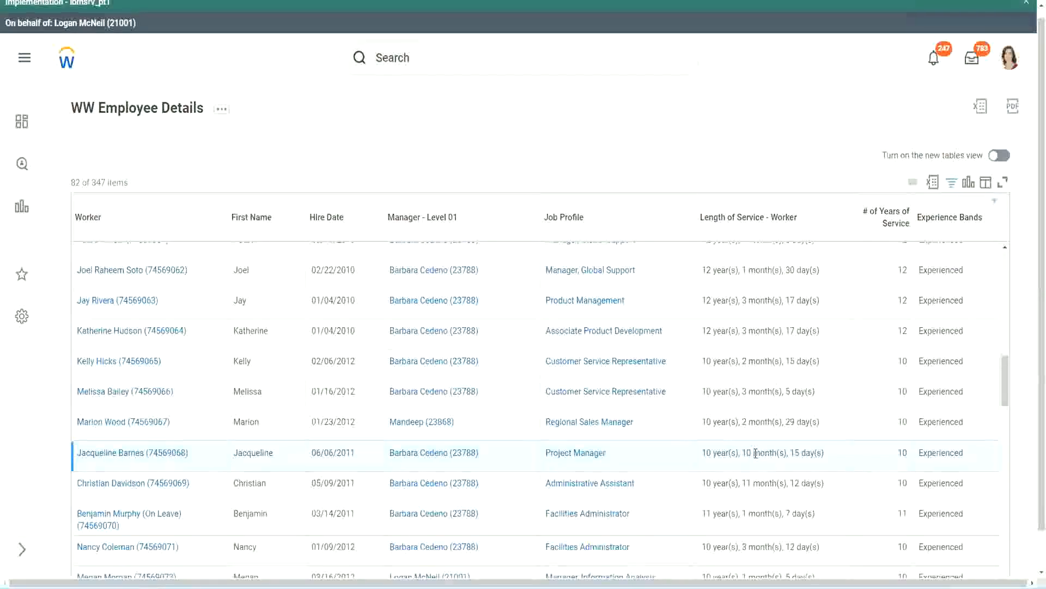
double_click(748, 453)
click(781, 453)
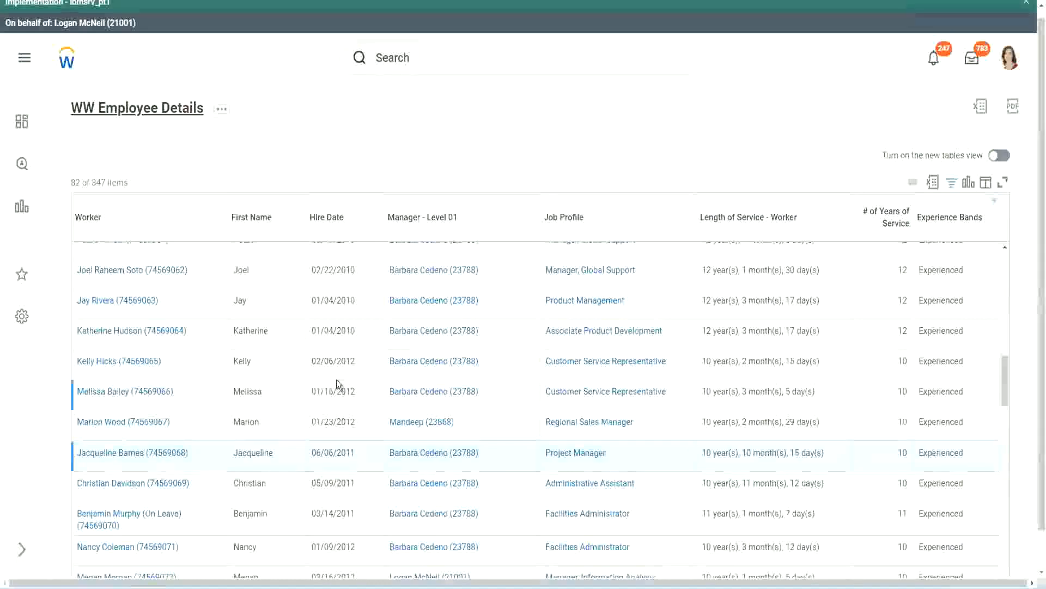
View the calculated field behind the Experience Bands column separately from the report definition, and examine its conditions and return values.
scroll(337, 380, down, 5)
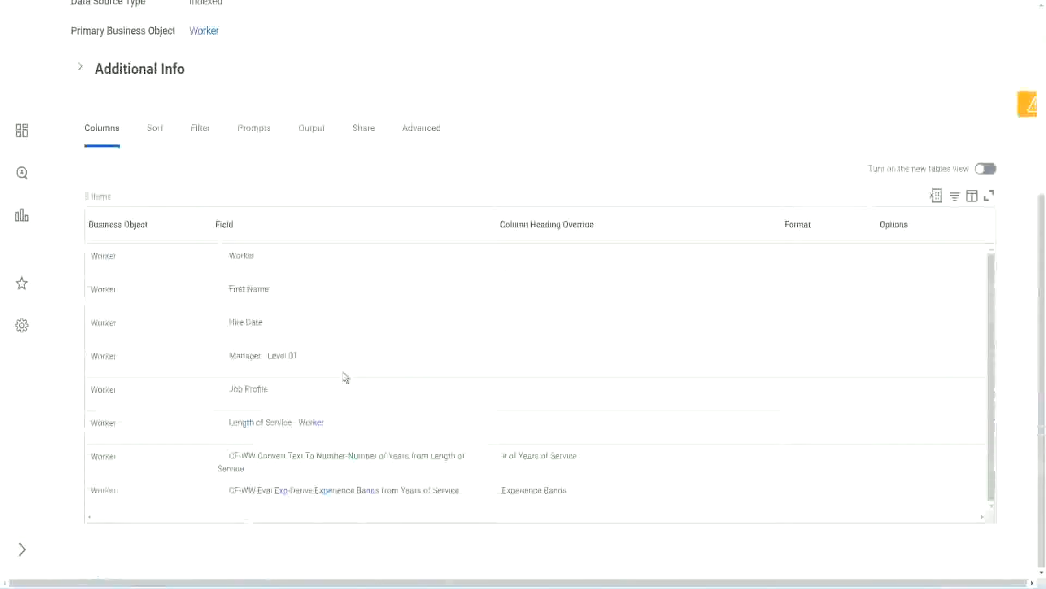
right_click(284, 497)
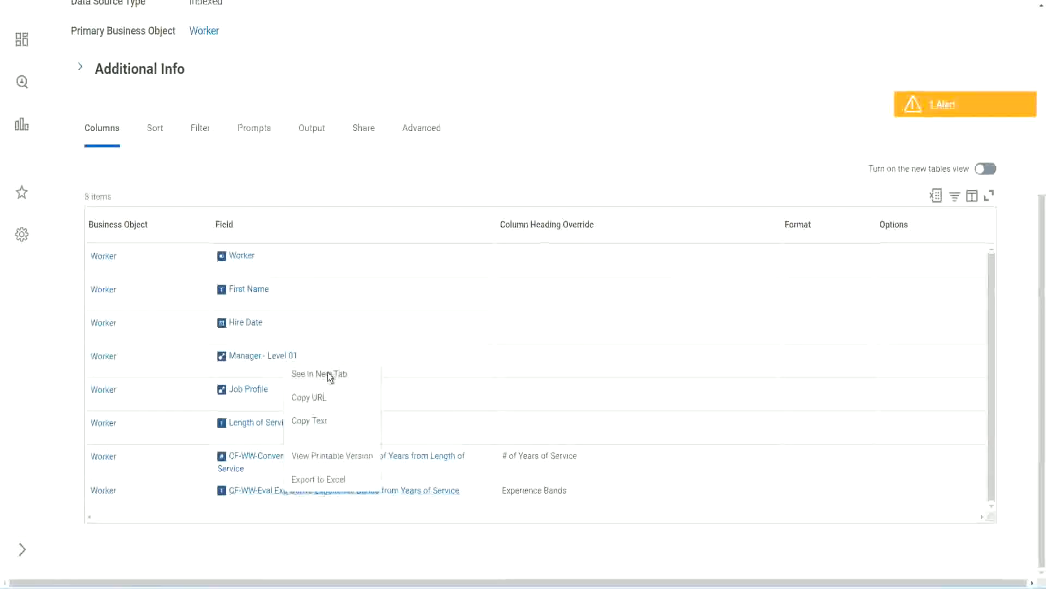
click(329, 371)
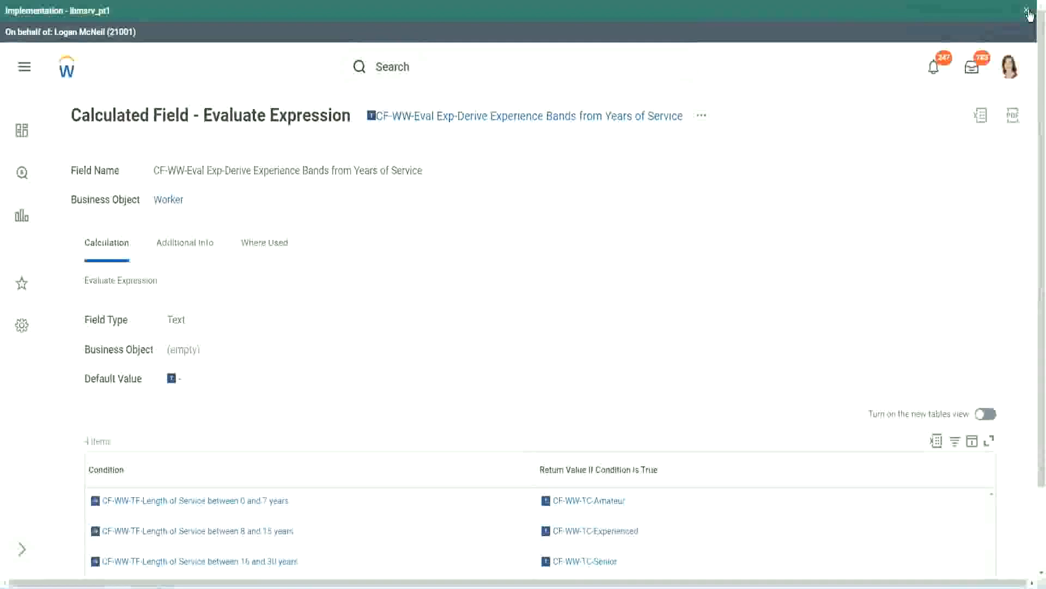
click(1028, 12)
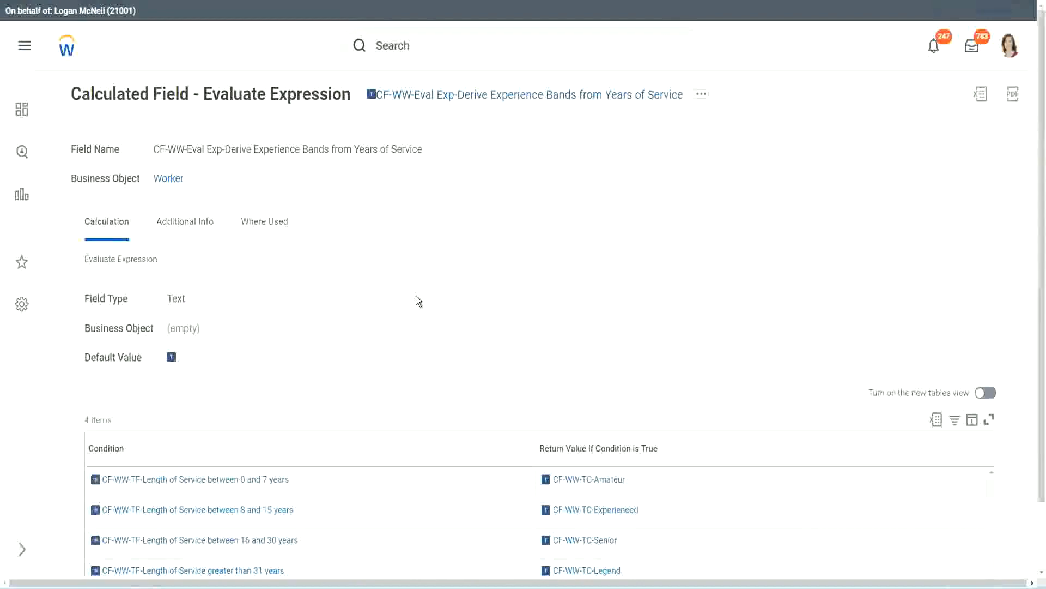
scroll(419, 305, down, 1)
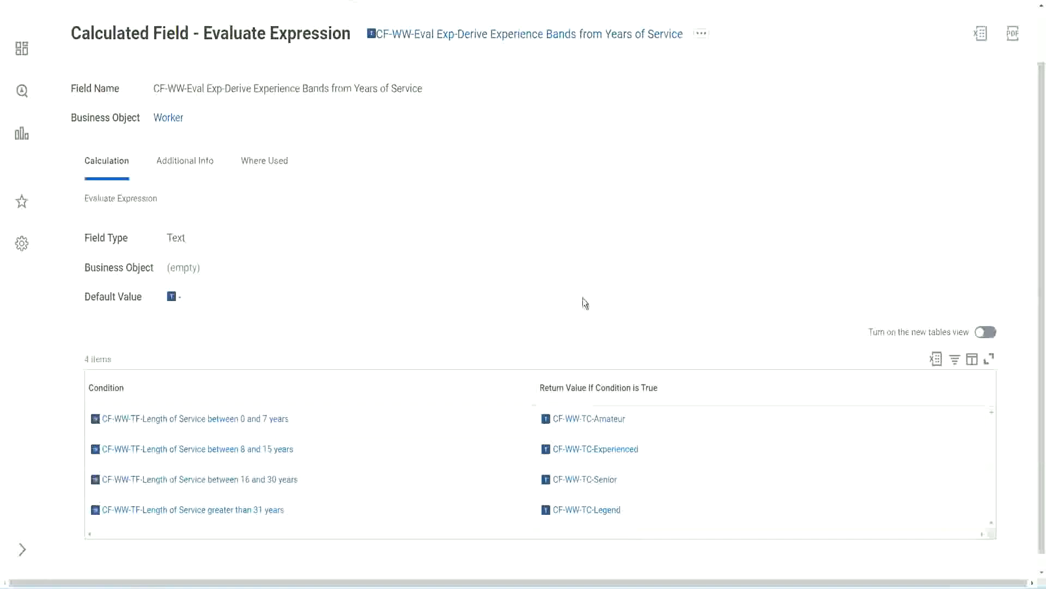
click(474, 384)
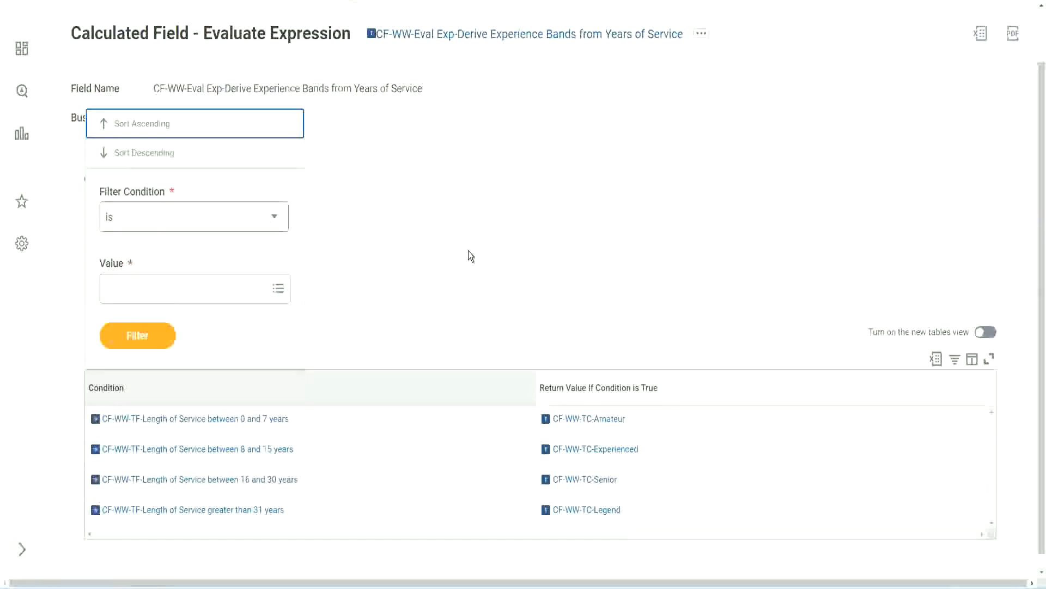
click(467, 251)
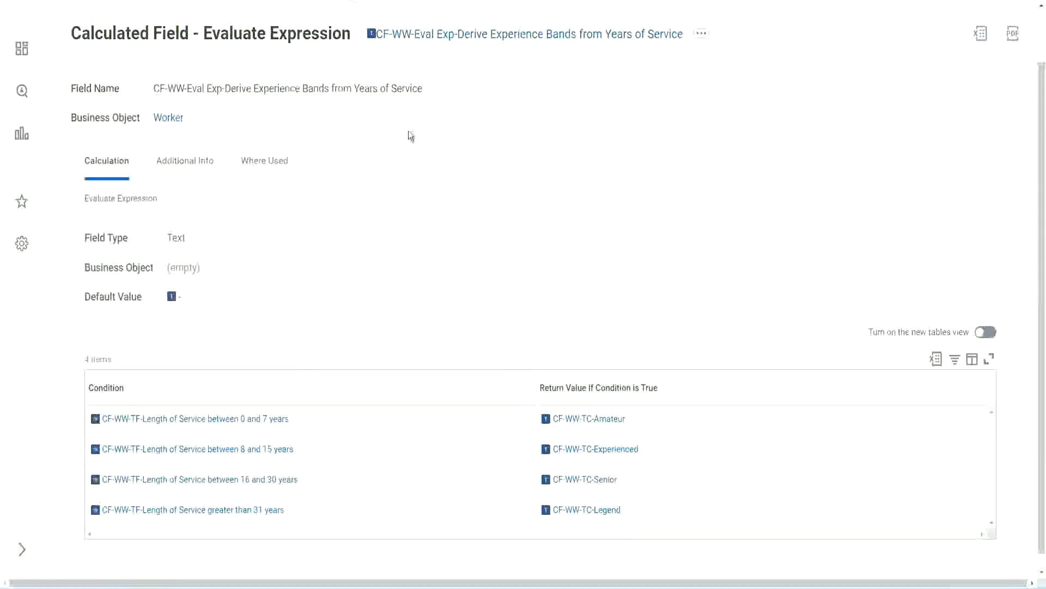
Copy the name of the calculated field CF-WW-Eval Exp-Derive Experience Bands from Years of Service as text.
right_click(460, 38)
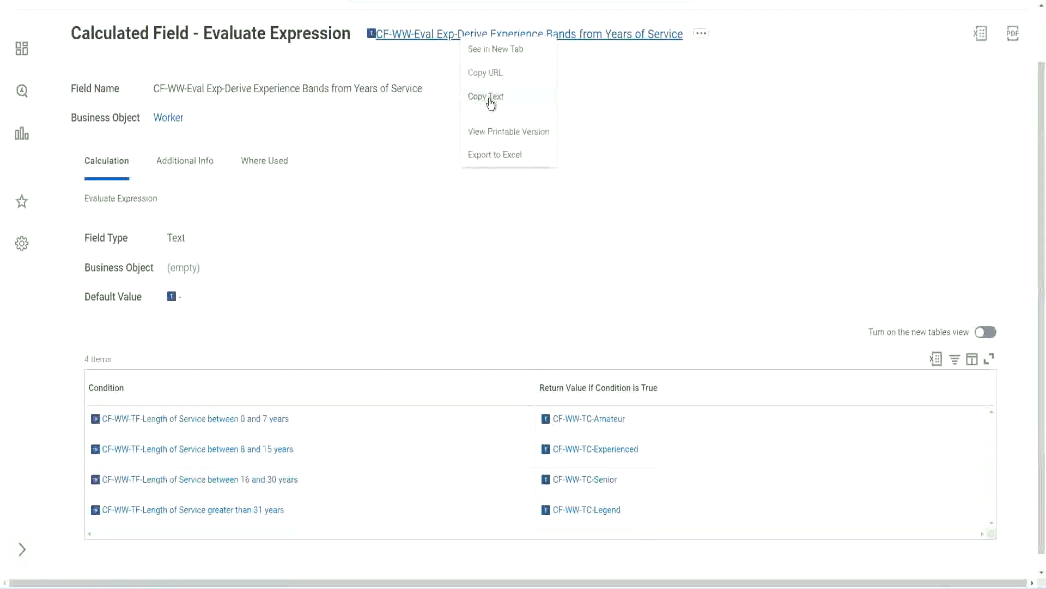
click(491, 104)
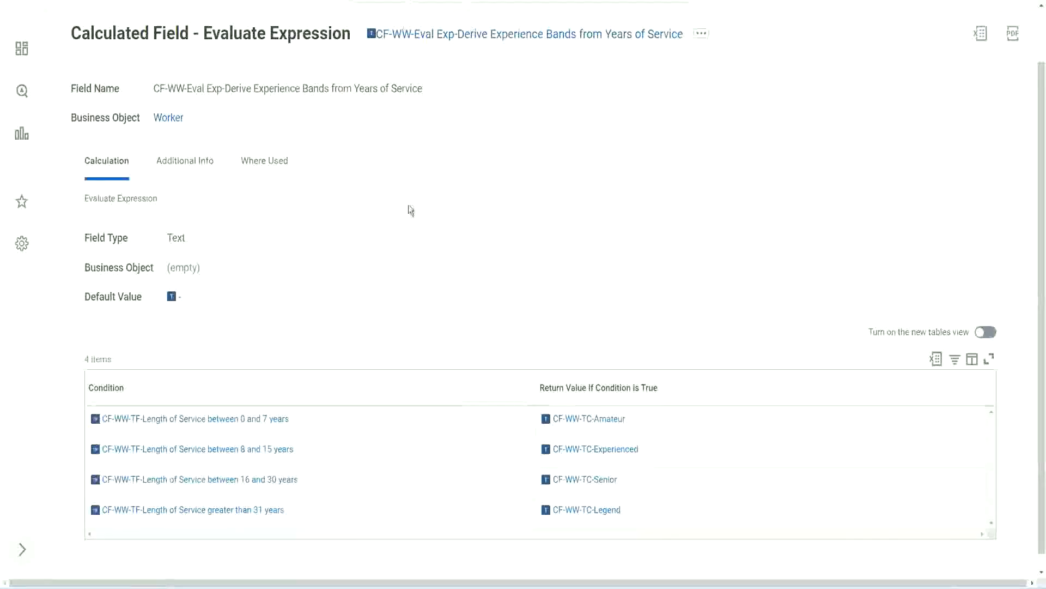
scroll(407, 213, up, 2)
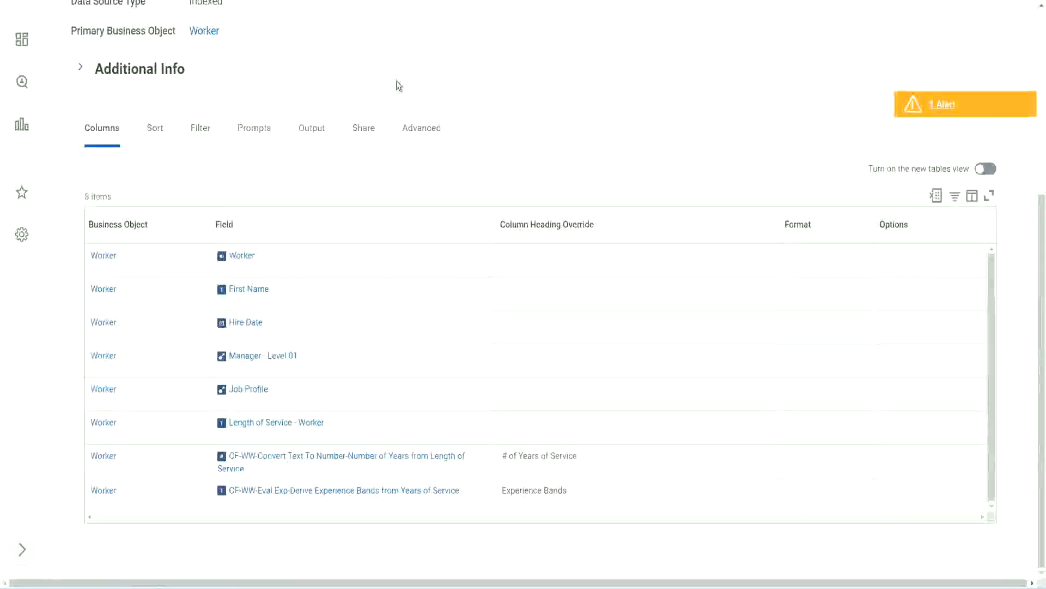
Search for "create cal field" and open the Create Calculated Field task.
scroll(396, 81, up, 5)
click(424, 67)
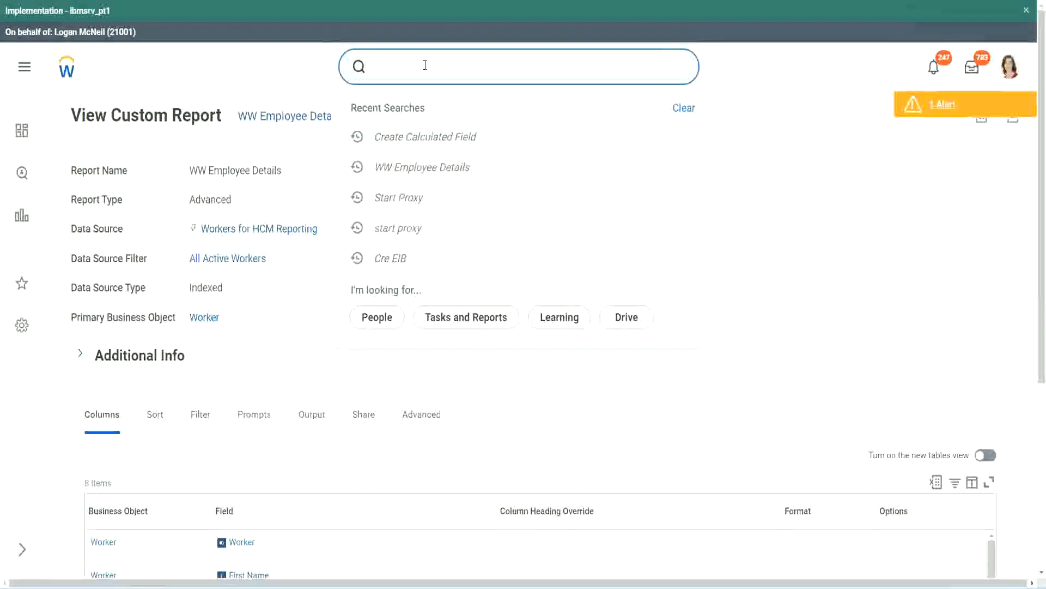
text(create cal field)
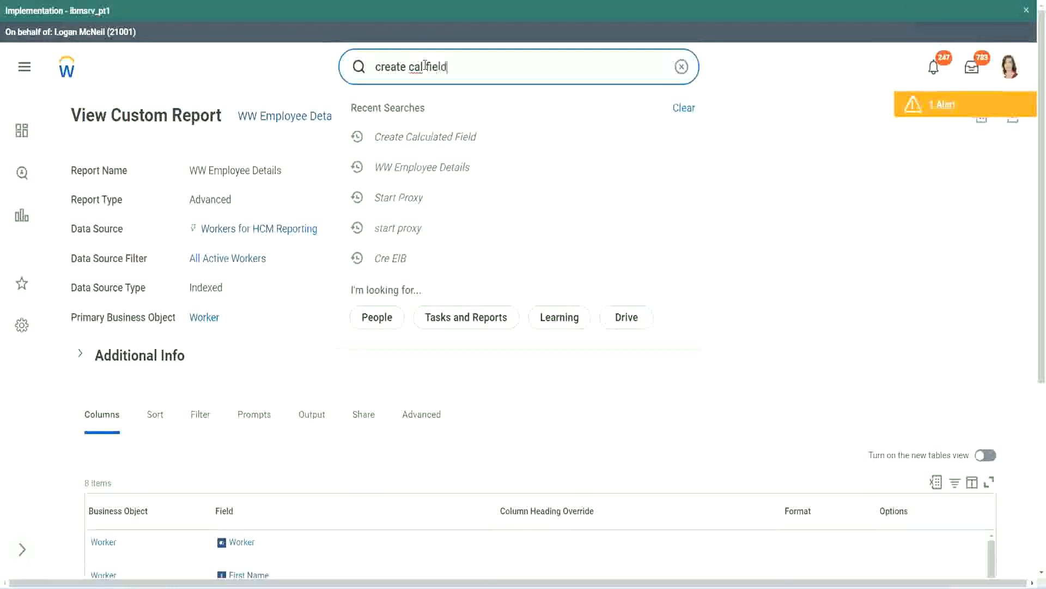
click(437, 113)
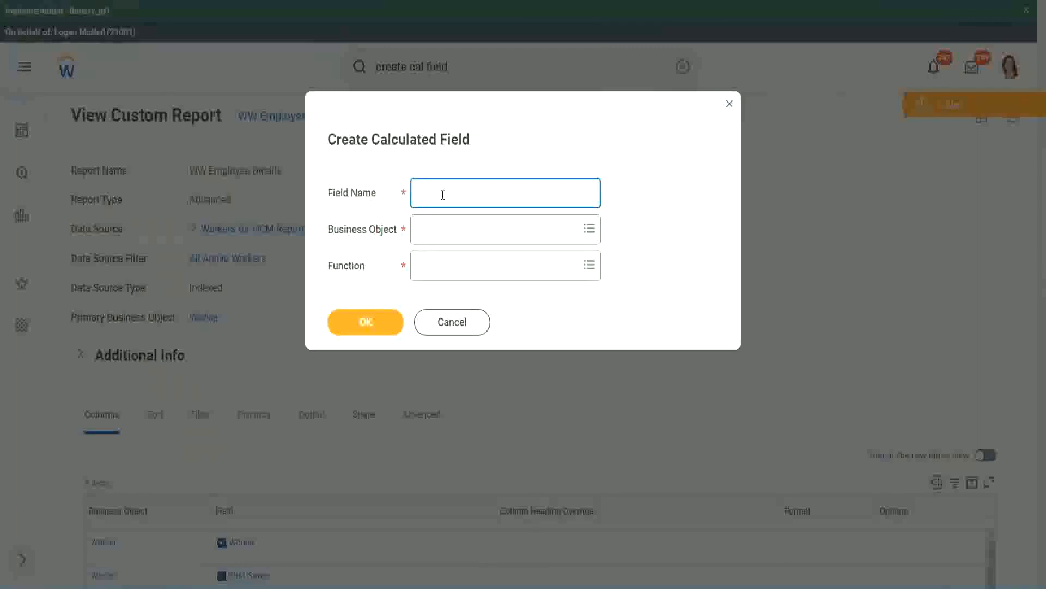
Paste the copied name as the new field's name and insert "Bands" after "CF-WW-Eval Exp".
key(ctrl+v)
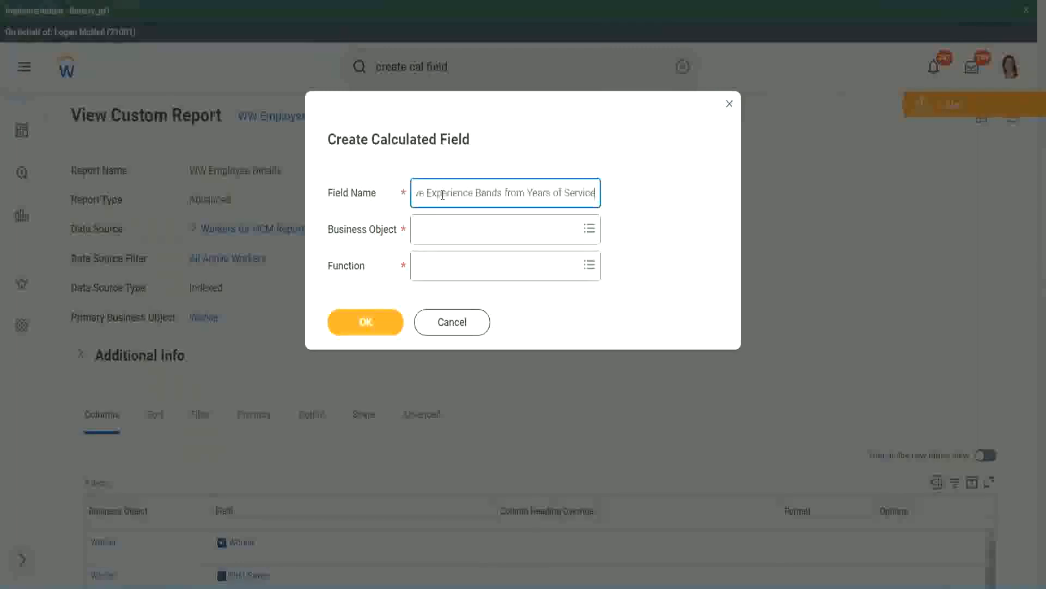
drag(472, 192, 381, 175)
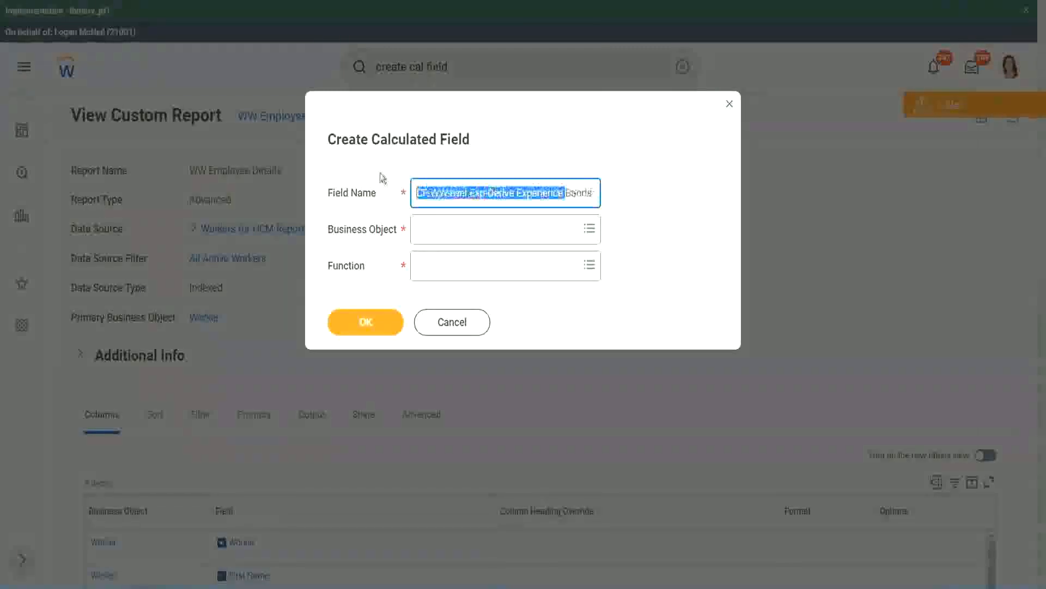
click(472, 194)
drag(471, 194, 485, 192)
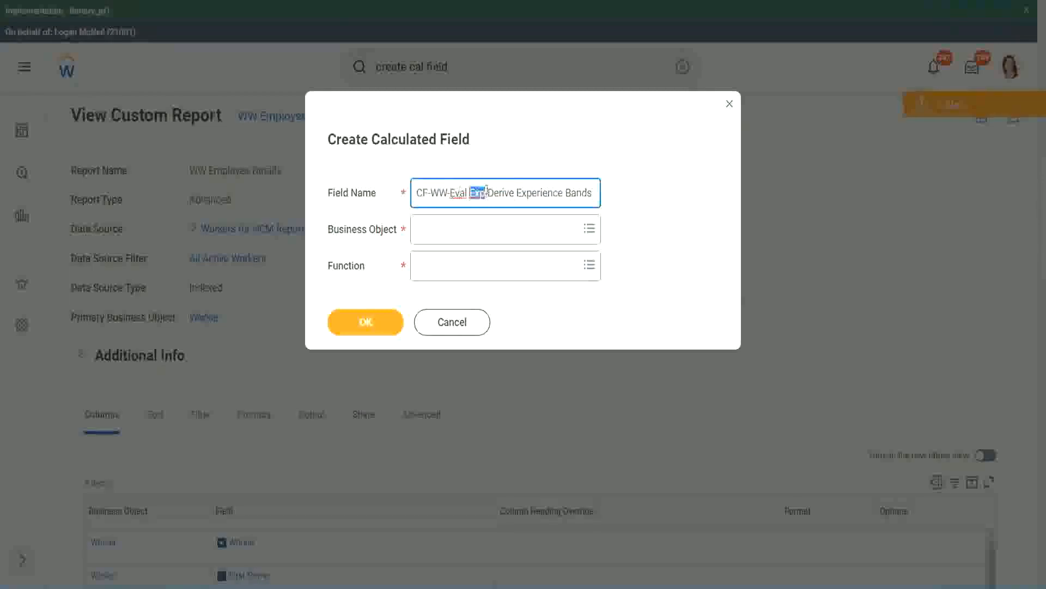
click(485, 193)
text(bands)
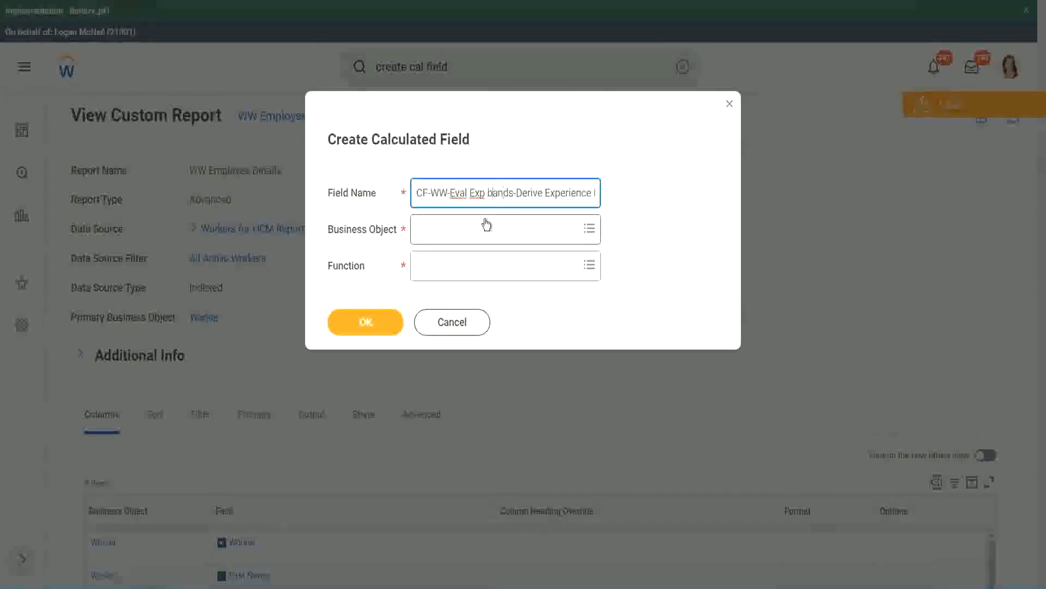
key(Left)
key(Left)
key(Left)
key(Left)
key(shift+Left)
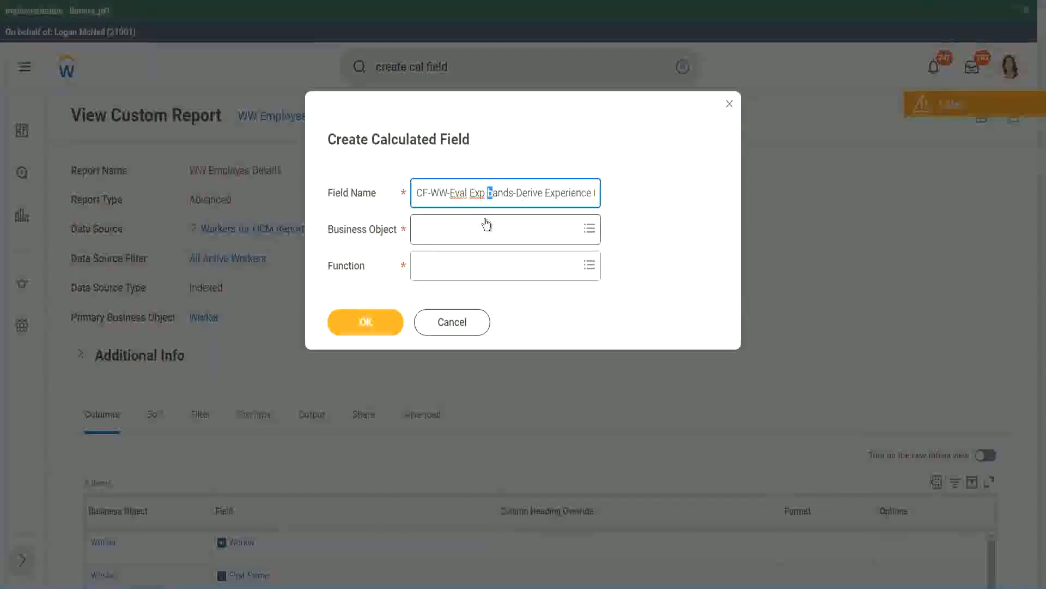
text(B)
key(Right)
key(Right)
key(Right)
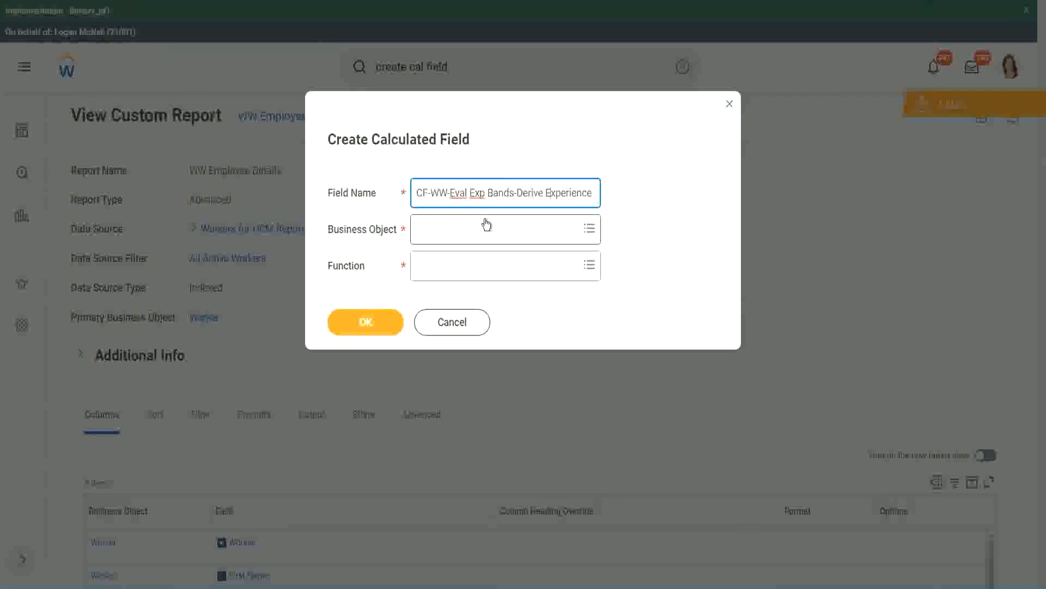
Replace "Derive" with "Determine" in the new calculated field's name.
key(End)
text(from Years of)
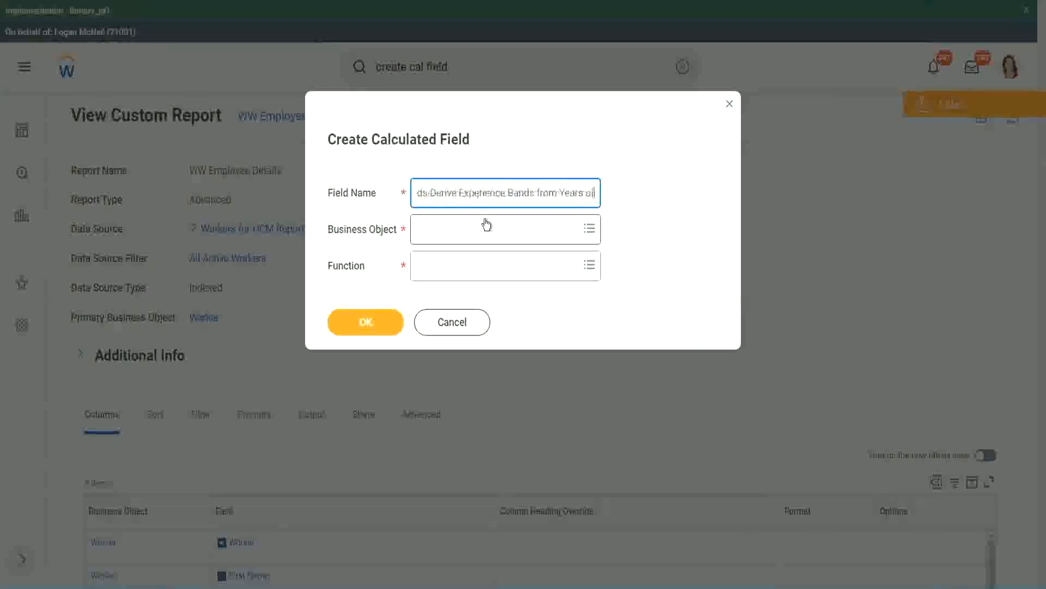
key(Left)
key(Left)
key(Left)
key(Left)
key(Left)
key(Left)
key(Left)
key(Left)
key(Left)
key(Left)
key(Left)
key(Left)
key(Left)
key(Left)
key(Left)
key(Left)
key(Left)
key(Left)
key(Left)
key(Left)
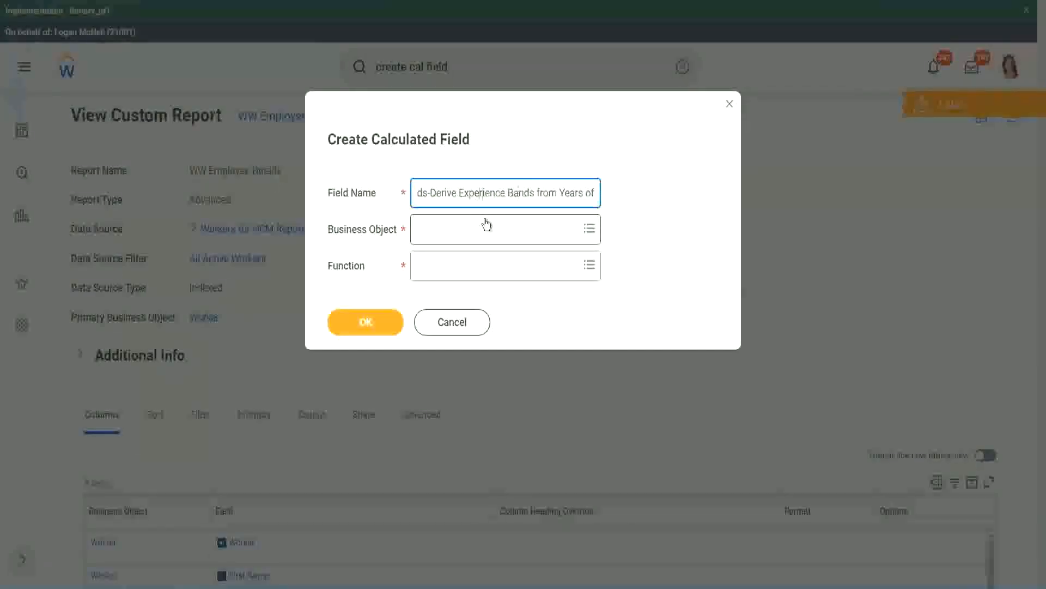
key(Left)
key(Left)
key(Left)
key(shift+Left)
key(shift+Left)
key(shift+Left)
key(shift+Left)
key(shift+Left)
key(shift+Left)
text(Determine)
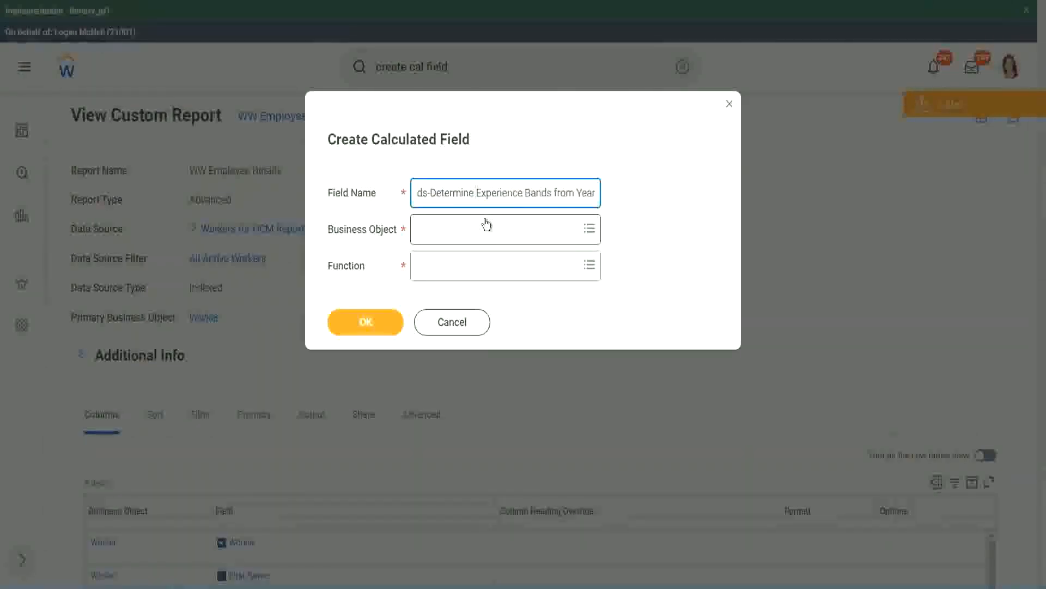
key(End)
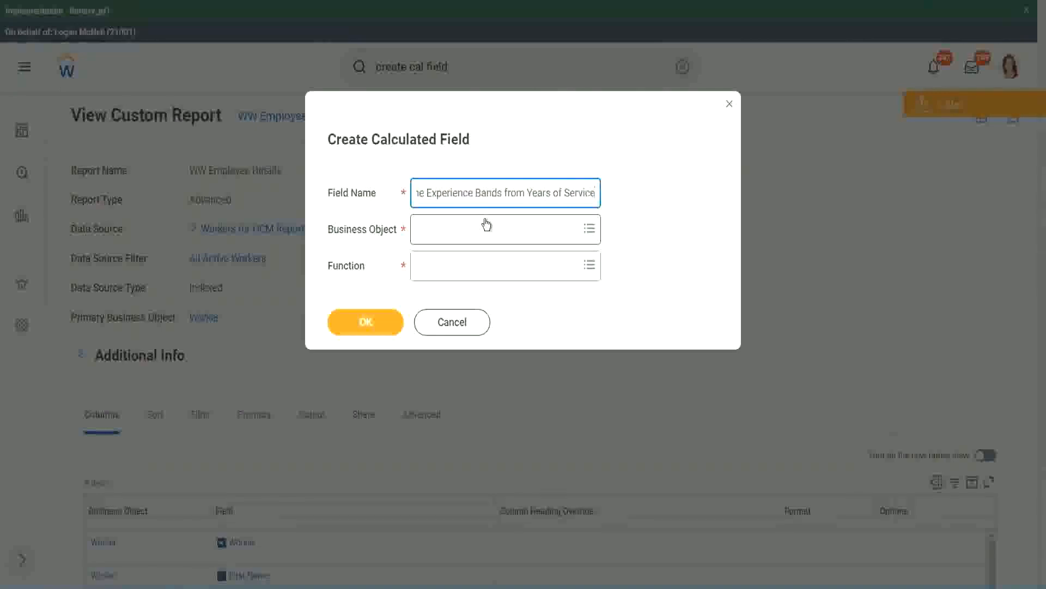
Set the new calculated field's business object to Worker and its function to Evaluate Expression Band.
click(466, 235)
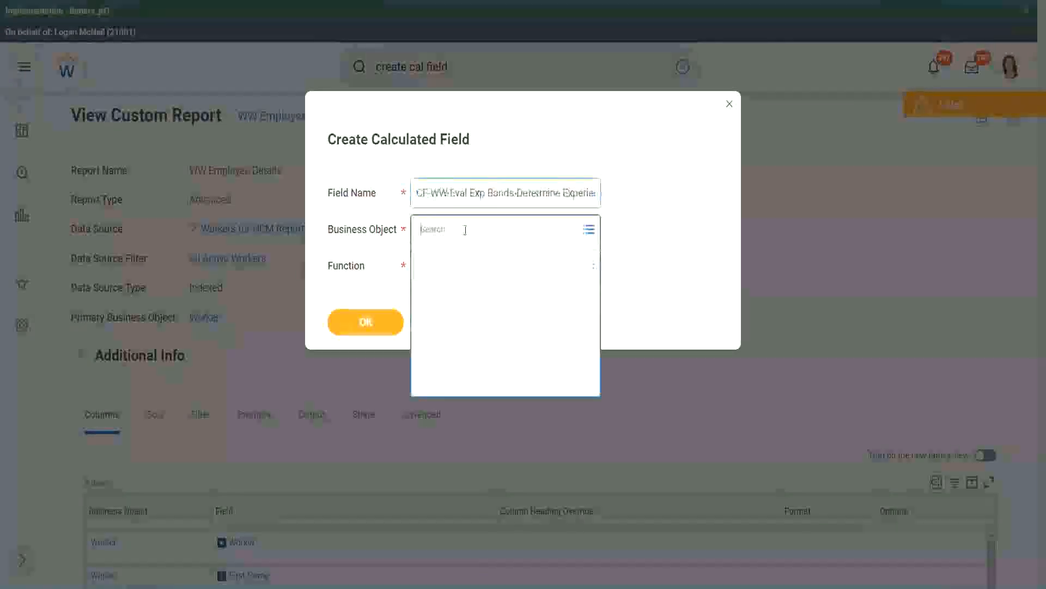
text(work)
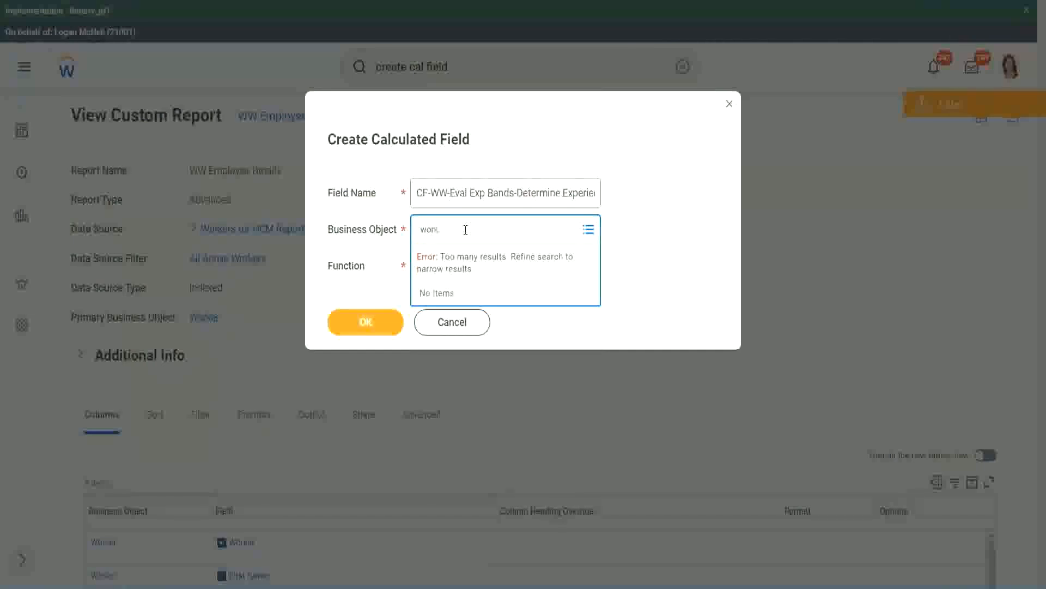
text(er)
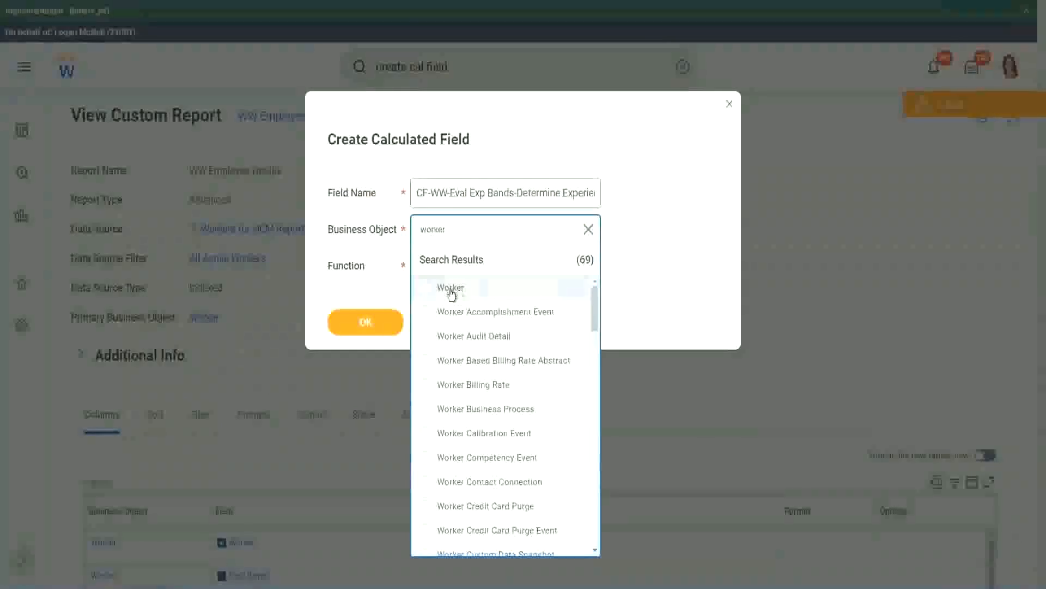
click(451, 289)
click(443, 266)
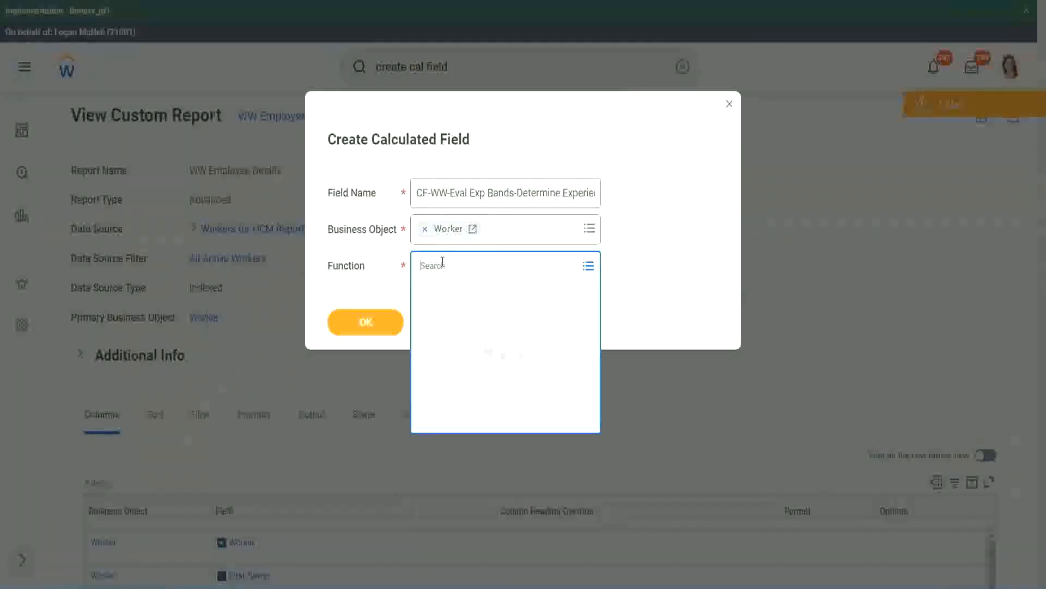
text(eval exp)
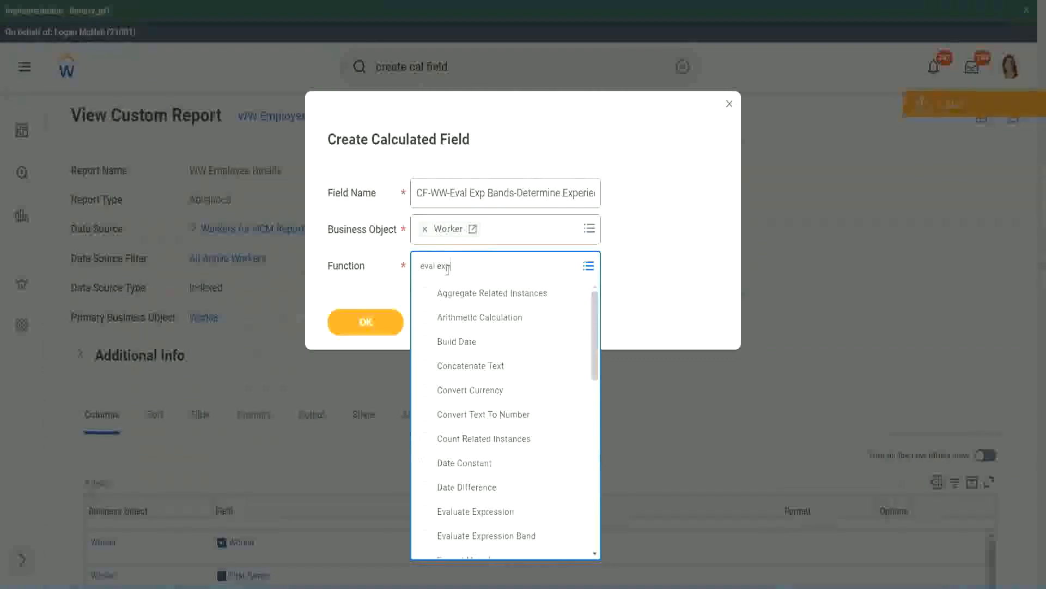
key(Return)
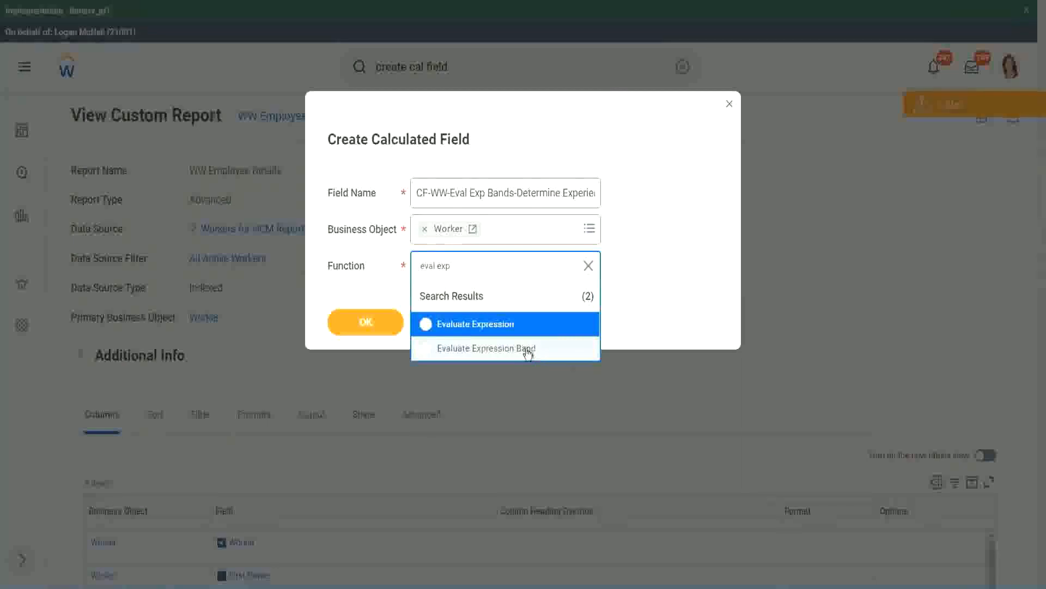
click(528, 352)
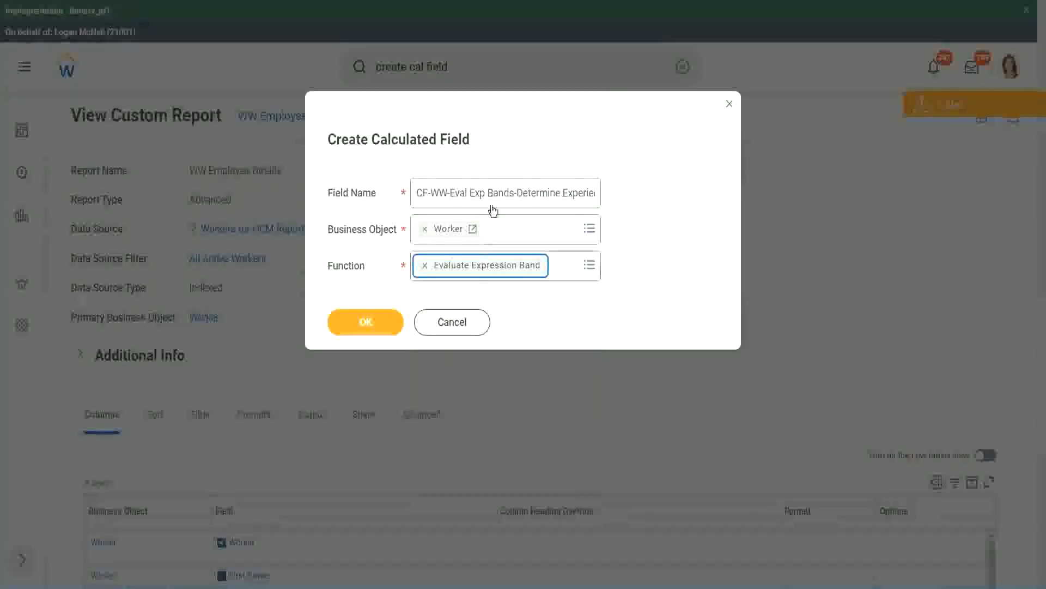
Change "Bands" to "Band" after "Eval Exp" in the field name and proceed to the field's definition.
click(513, 192)
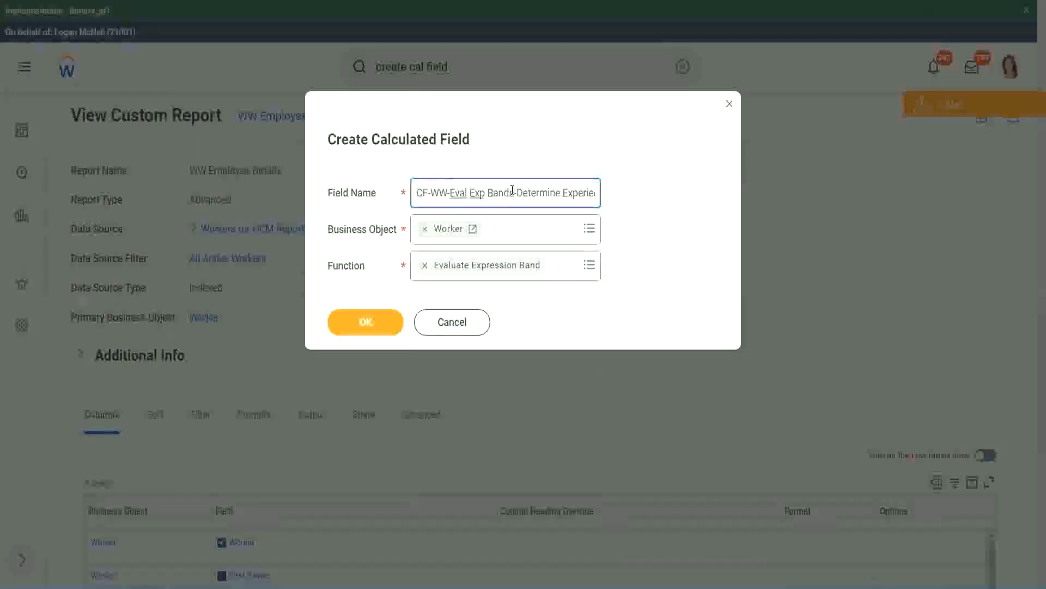
key(BackSpace)
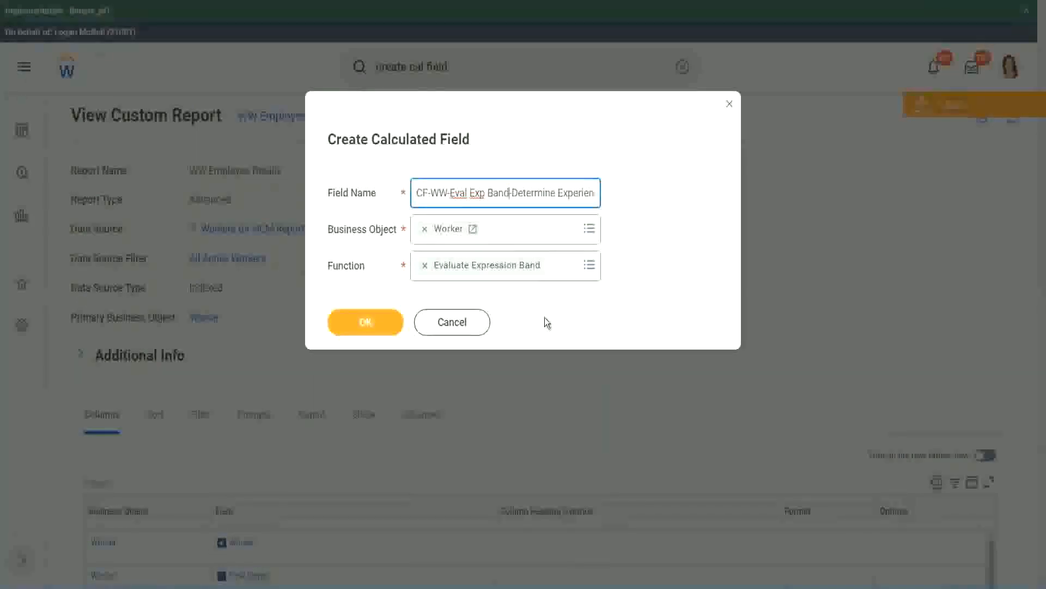
click(370, 322)
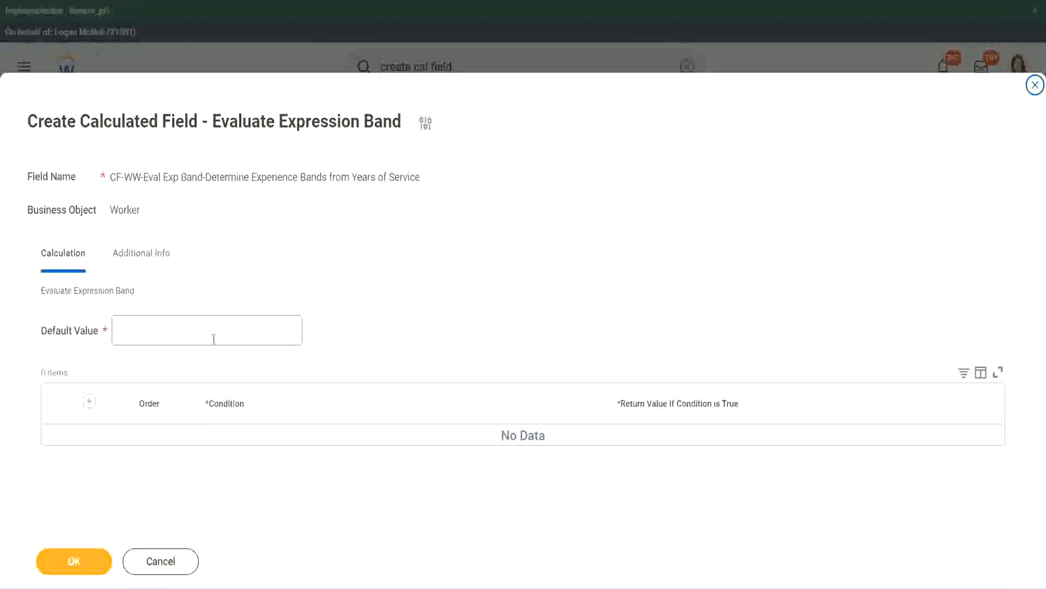
Set the default value to "-" and add a first condition row.
click(152, 337)
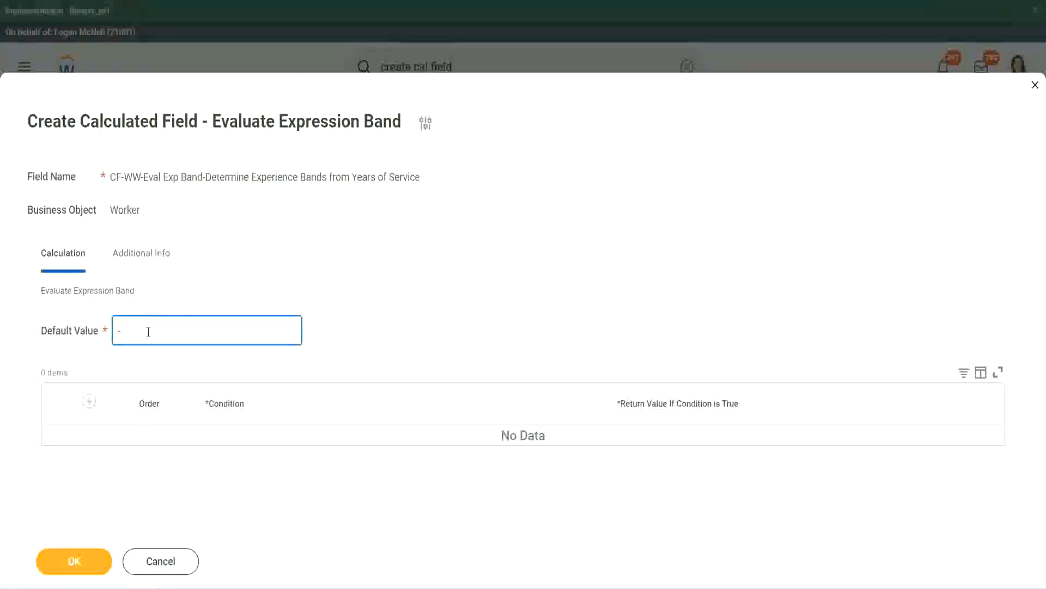
click(89, 401)
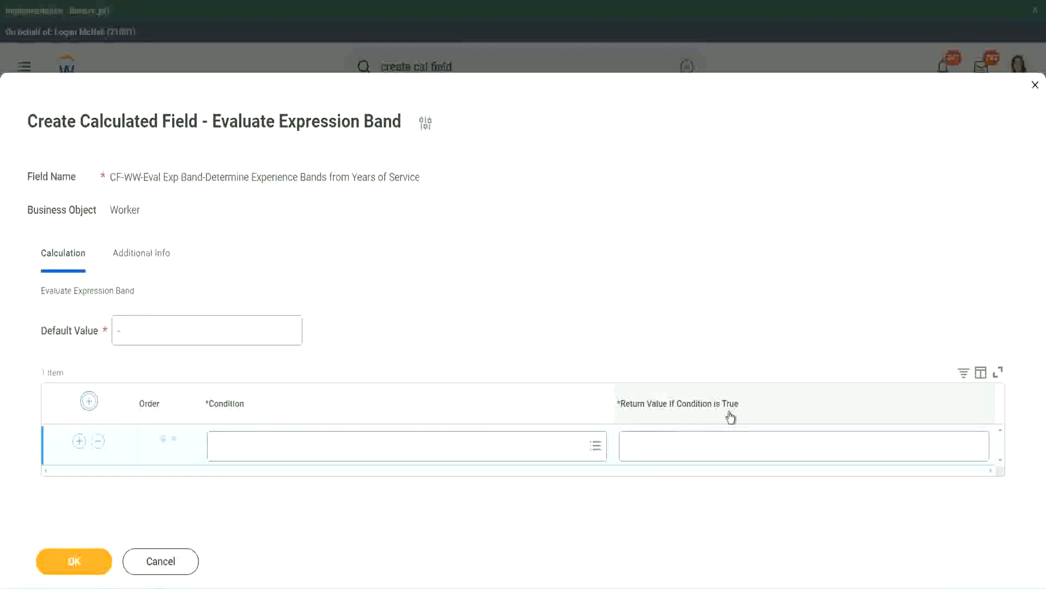
click(681, 445)
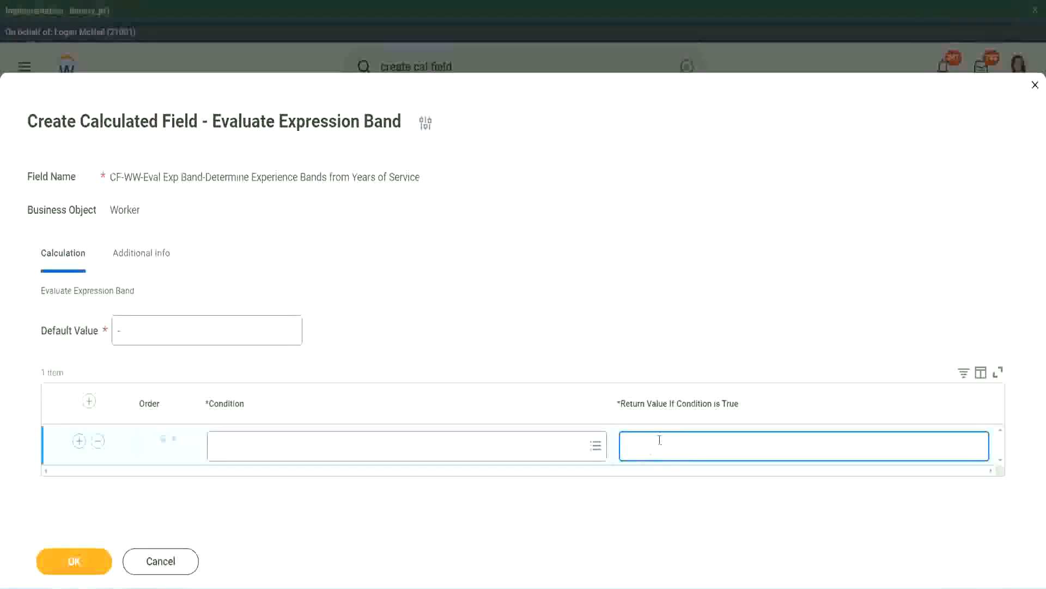
text(adkjdjaidjaijdiaj)
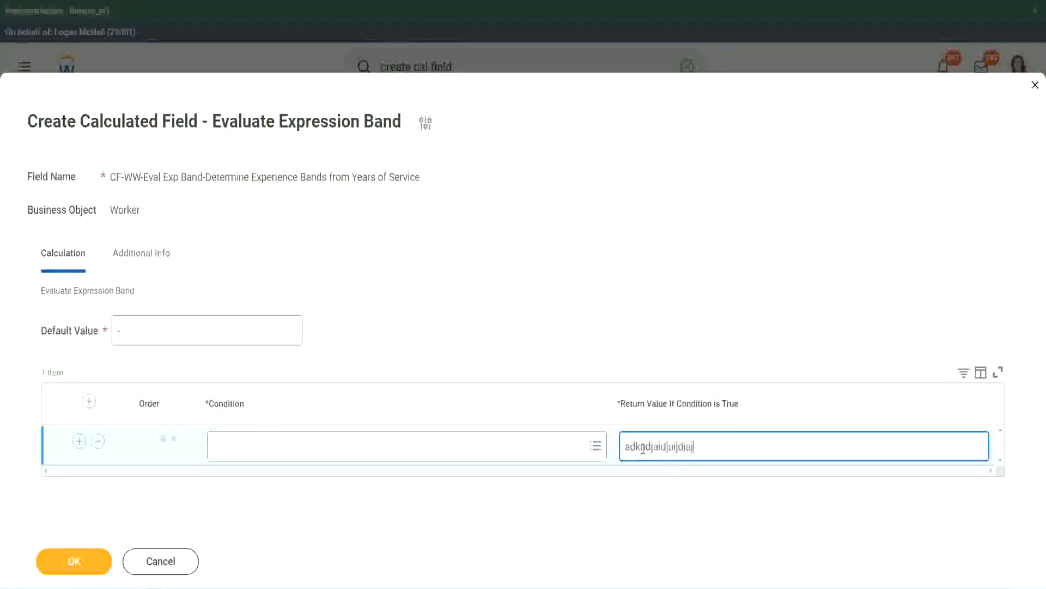
key(BackSpace)
key(BackSpace)
key(BackSpace)
key(BackSpace)
key(BackSpace)
key(BackSpace)
key(BackSpace)
key(BackSpace)
key(BackSpace)
key(BackSpace)
key(BackSpace)
key(BackSpace)
key(BackSpace)
key(BackSpace)
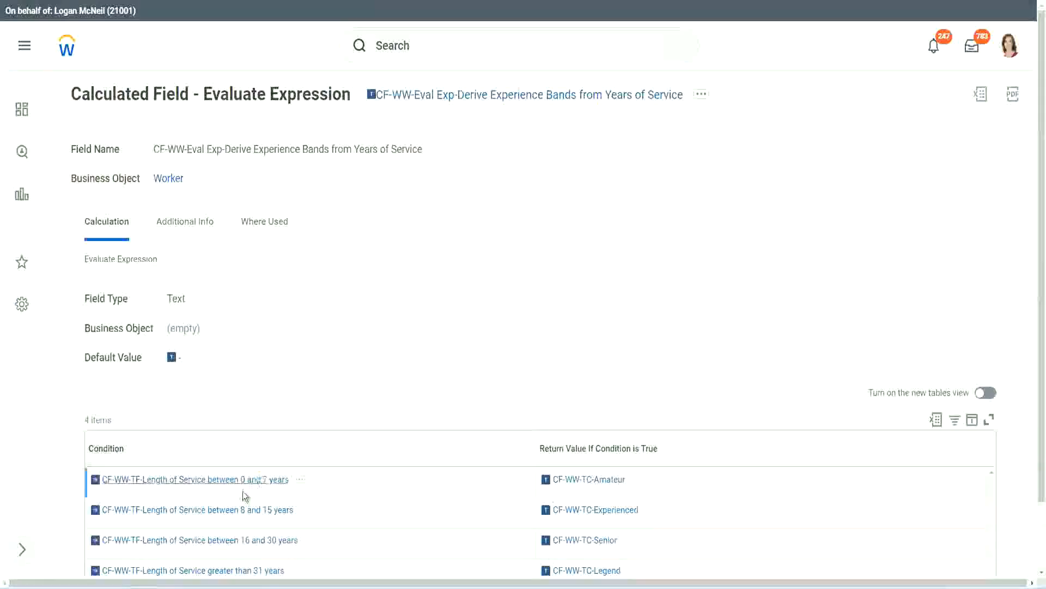
Copy CF-WW-TF-Length of Service between 0 and 7 years from the existing calculated field as the first row's condition, returning Amateur.
right_click(243, 487)
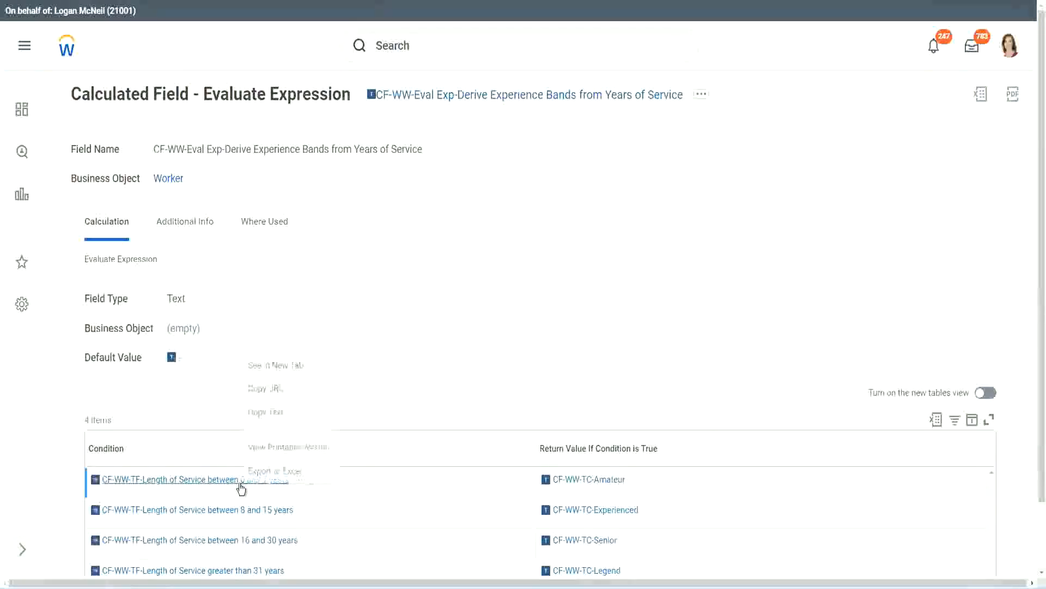
click(284, 412)
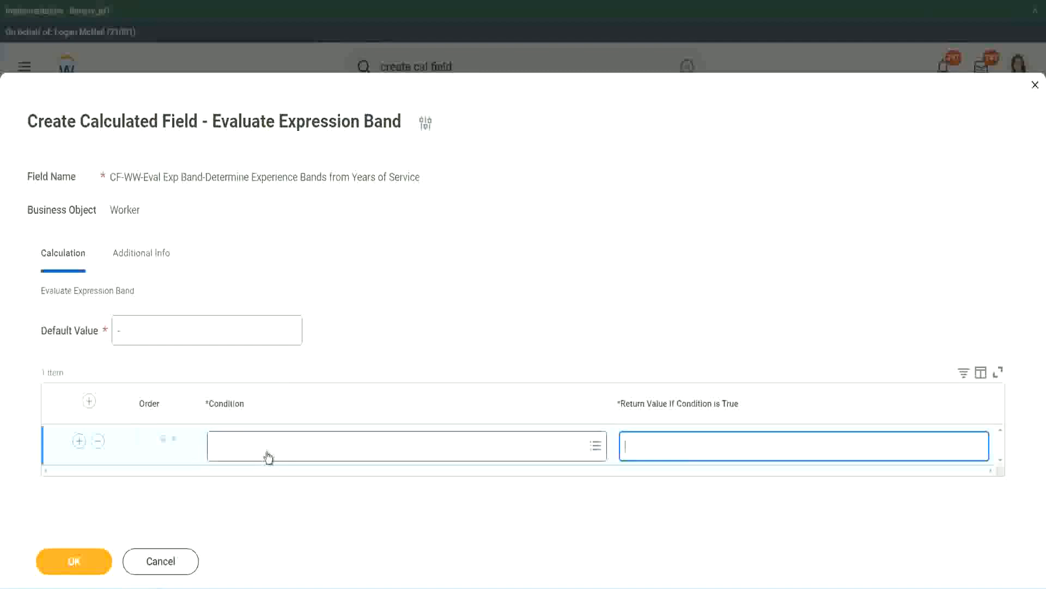
click(264, 451)
key(ctrl+v)
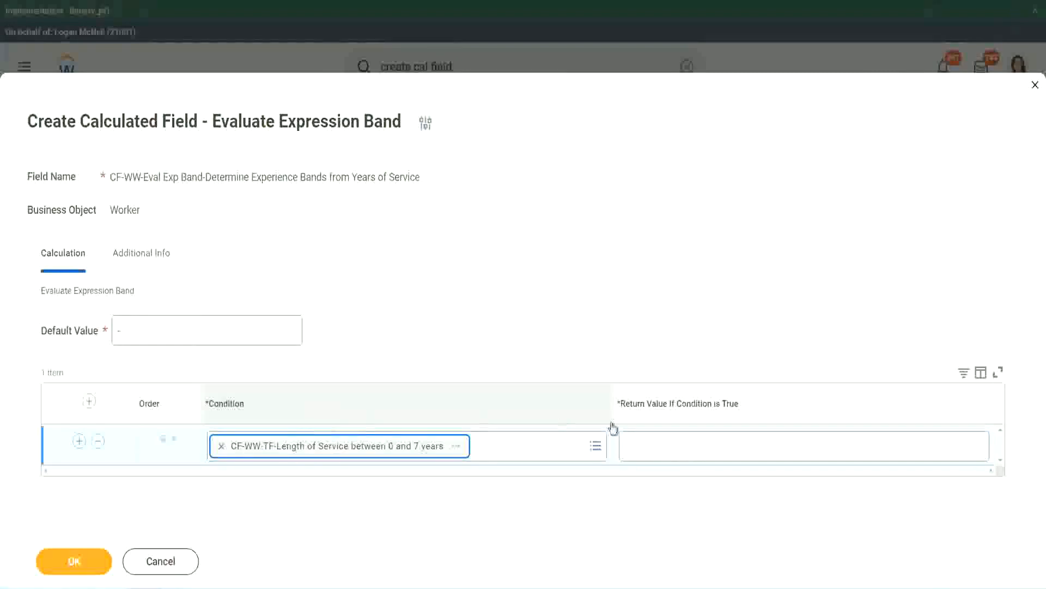
click(662, 436)
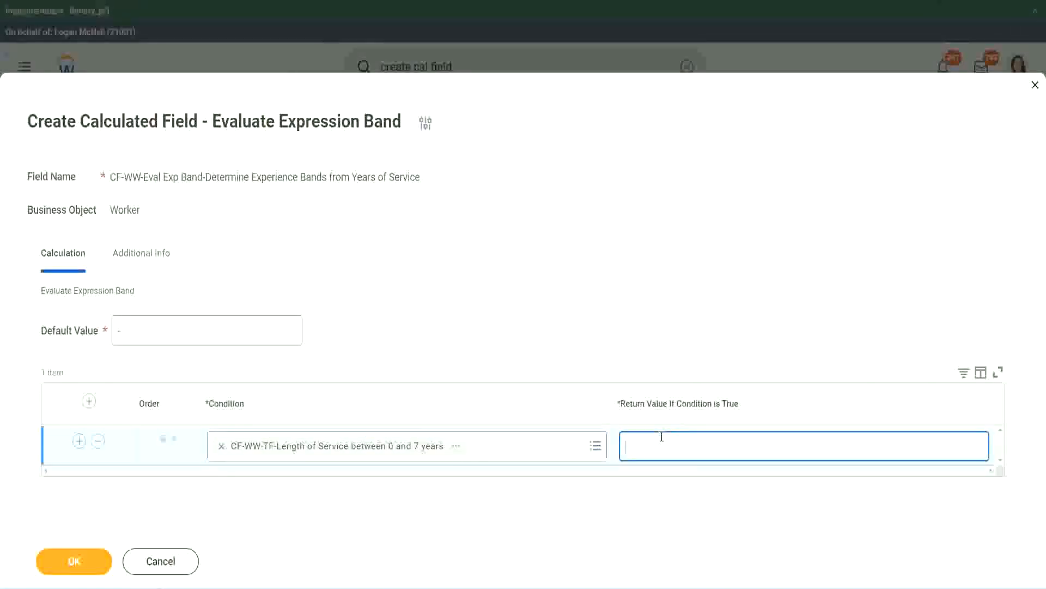
text(Amateur)
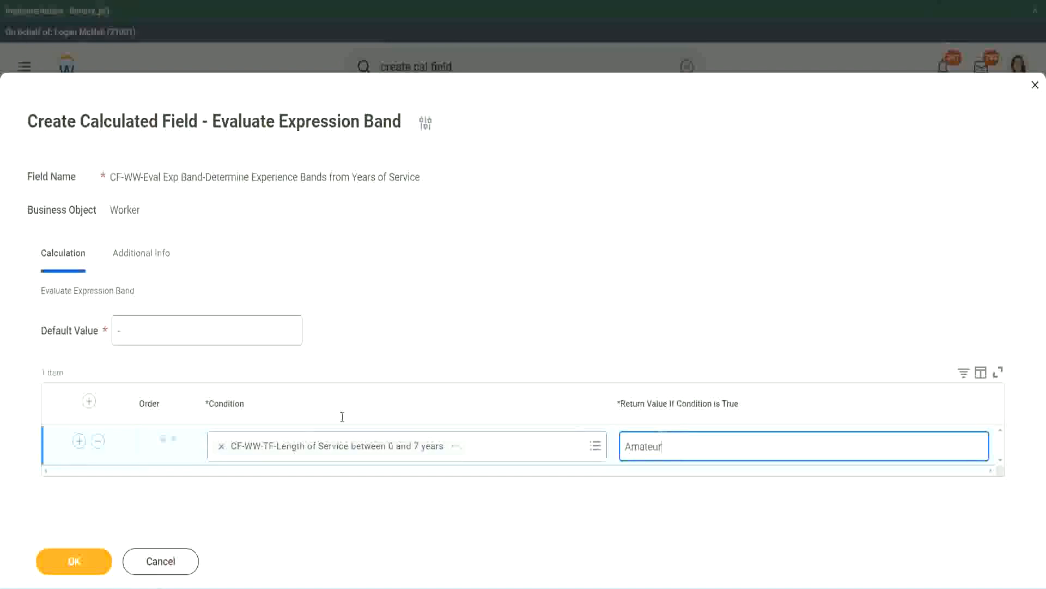
Add three more rows and copy CF-WW-TF-Length of Service between 16 and 30 years from the existing field as the third row's condition.
click(79, 441)
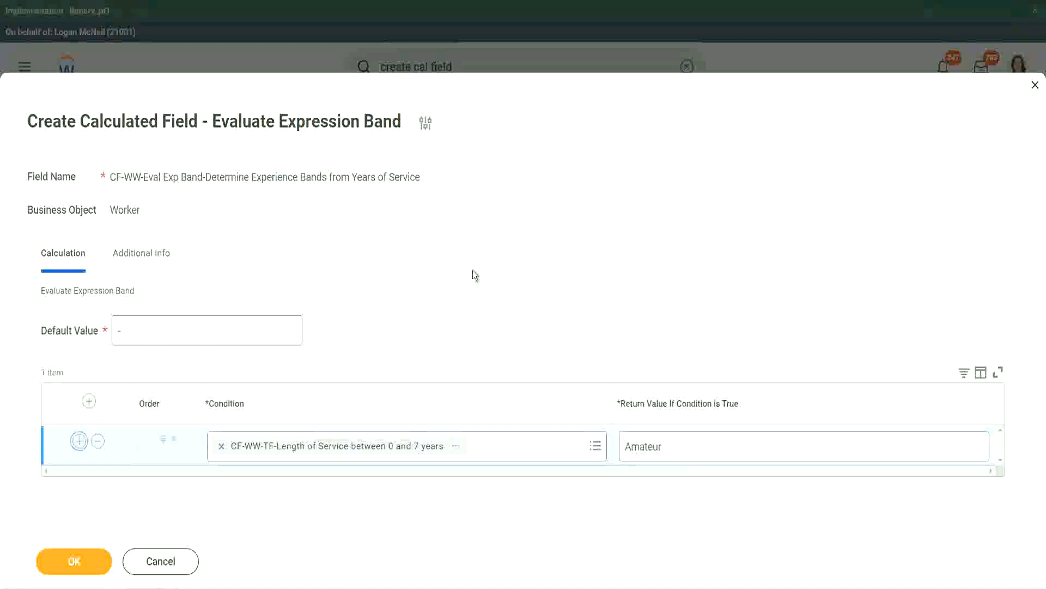
click(79, 481)
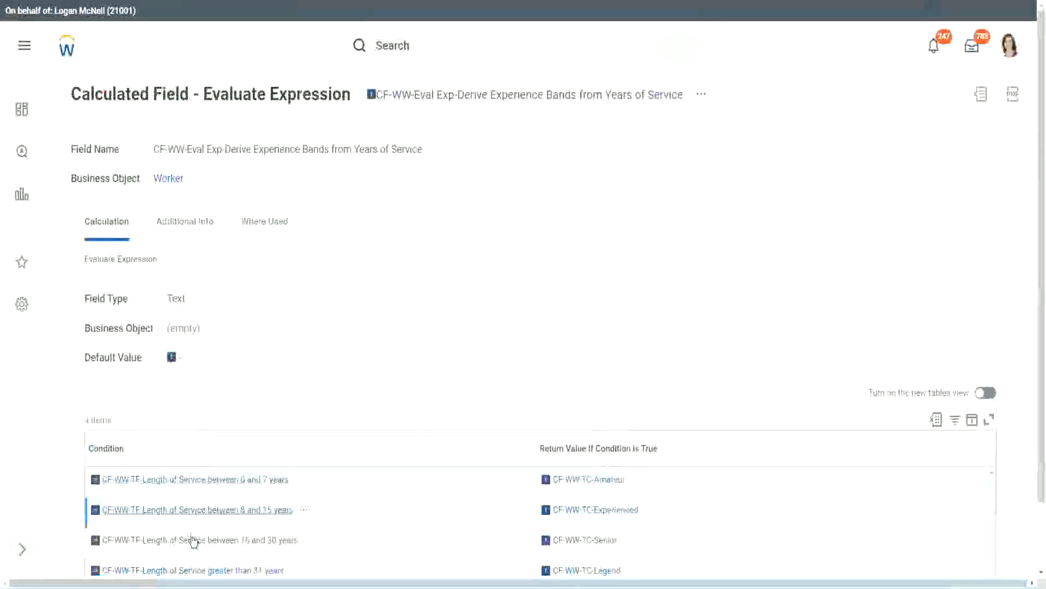
right_click(192, 540)
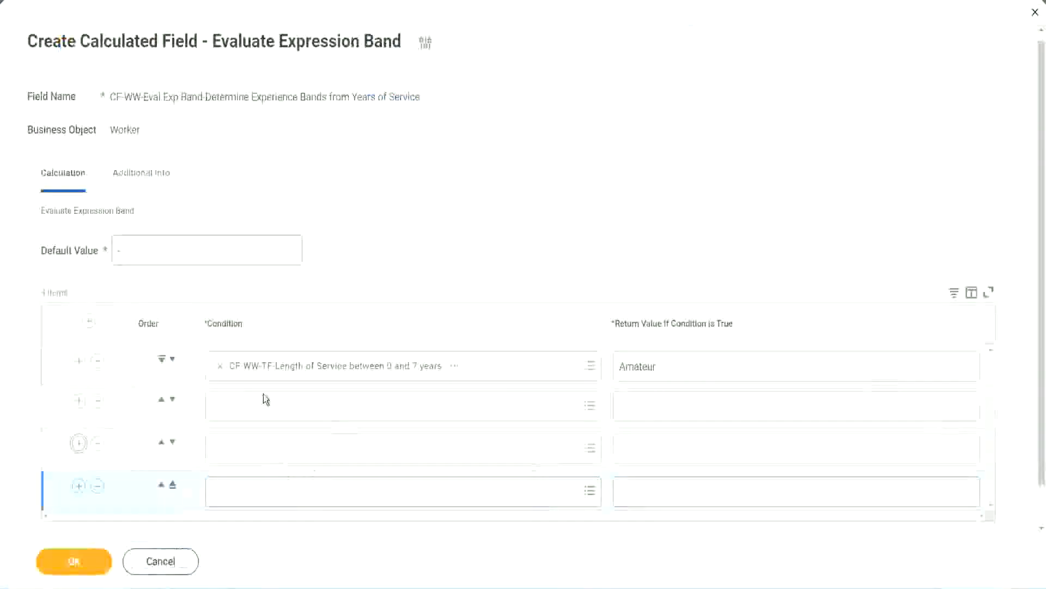
click(264, 401)
key(ctrl+v)
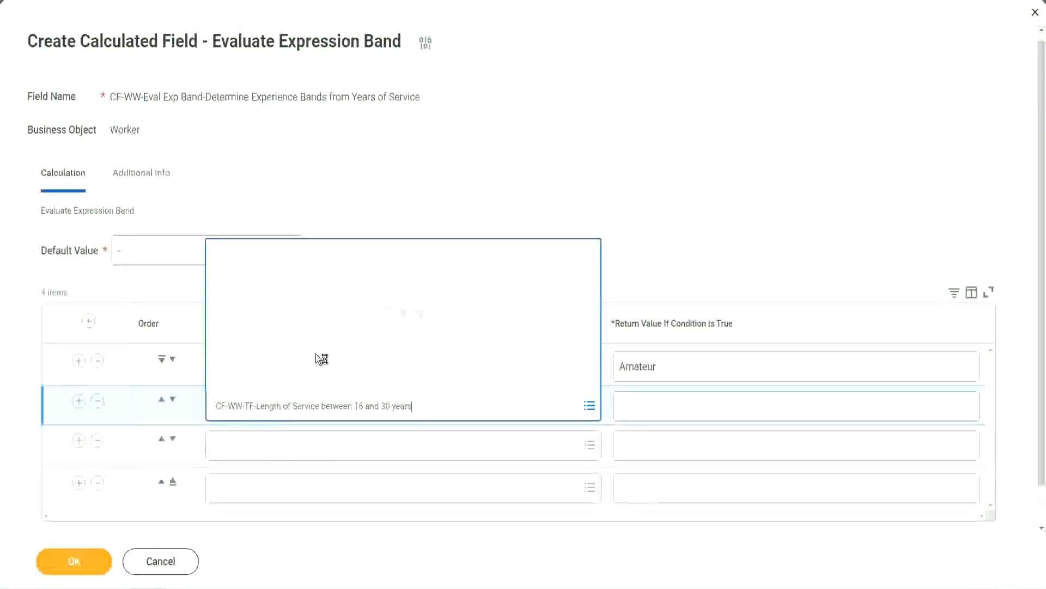
click(172, 399)
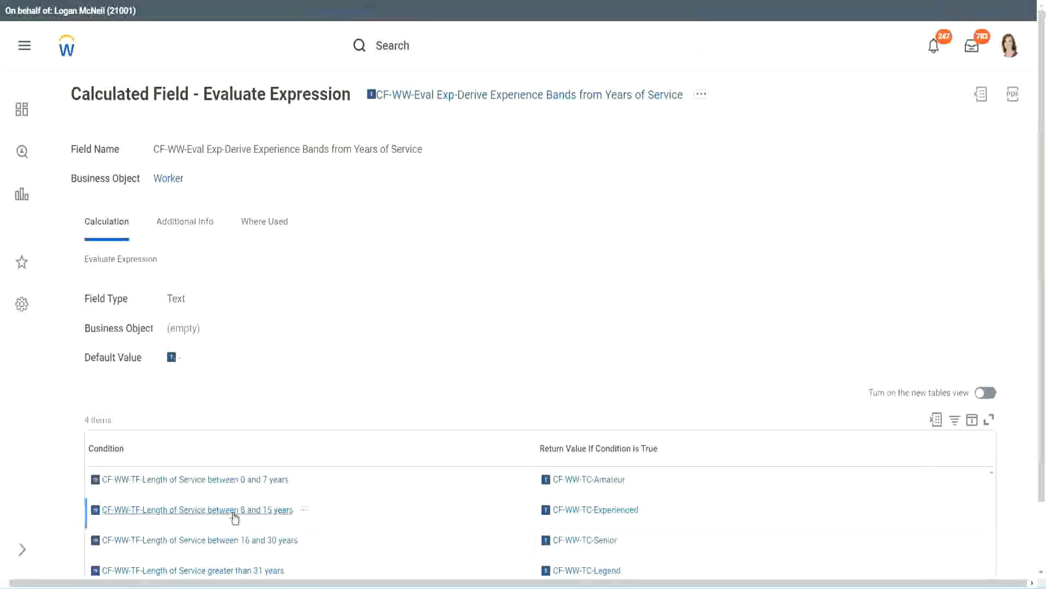
Copy CF-WW-TF-Length of Service between 8 and 15 years from the existing field as the second row's condition.
right_click(235, 518)
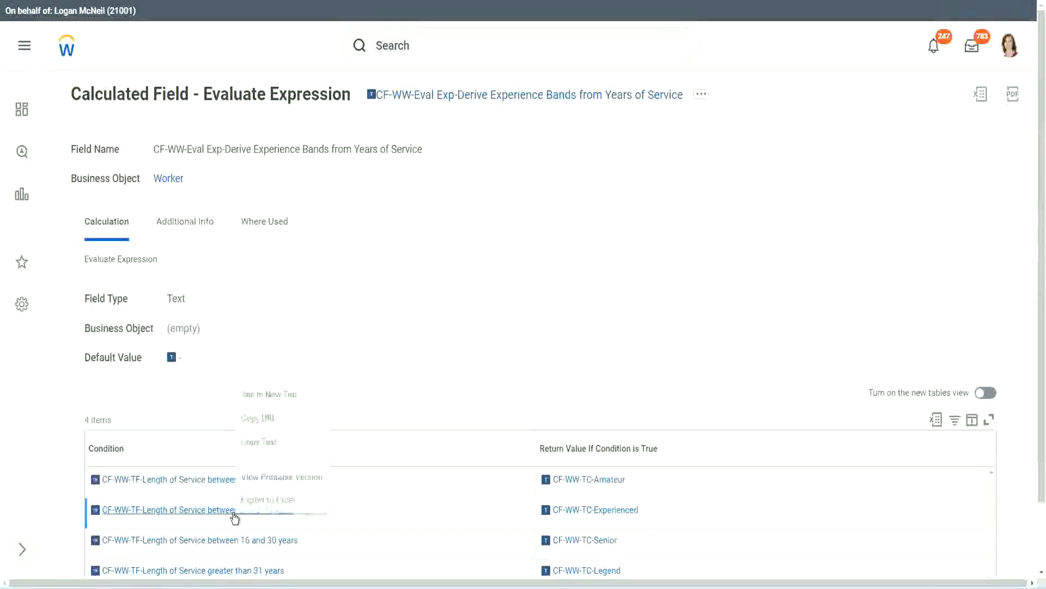
click(269, 443)
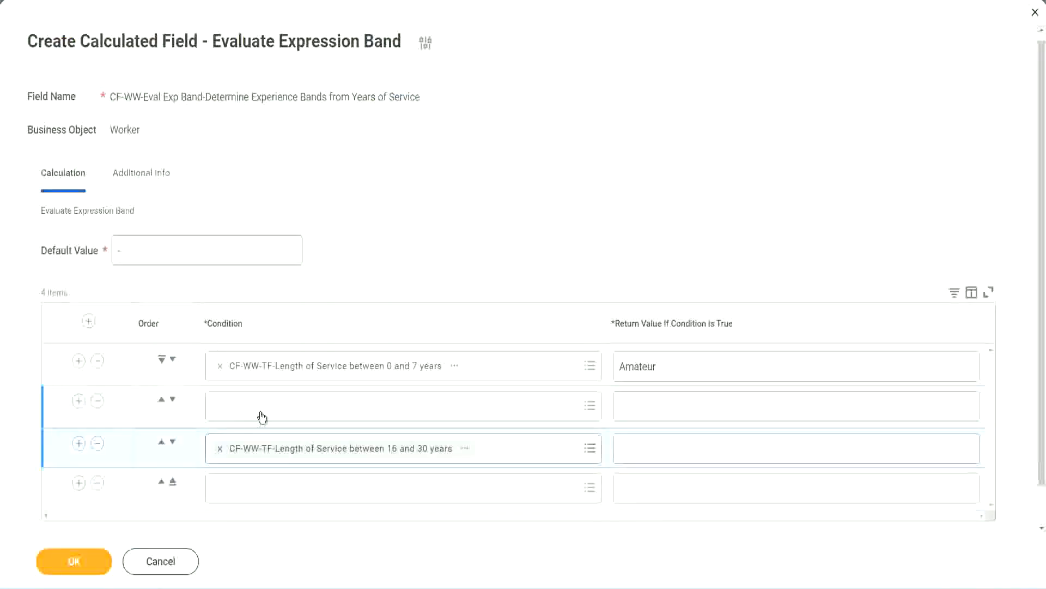
click(262, 417)
text(CF-WW-TF-Length of Service between 8 and 15 years)
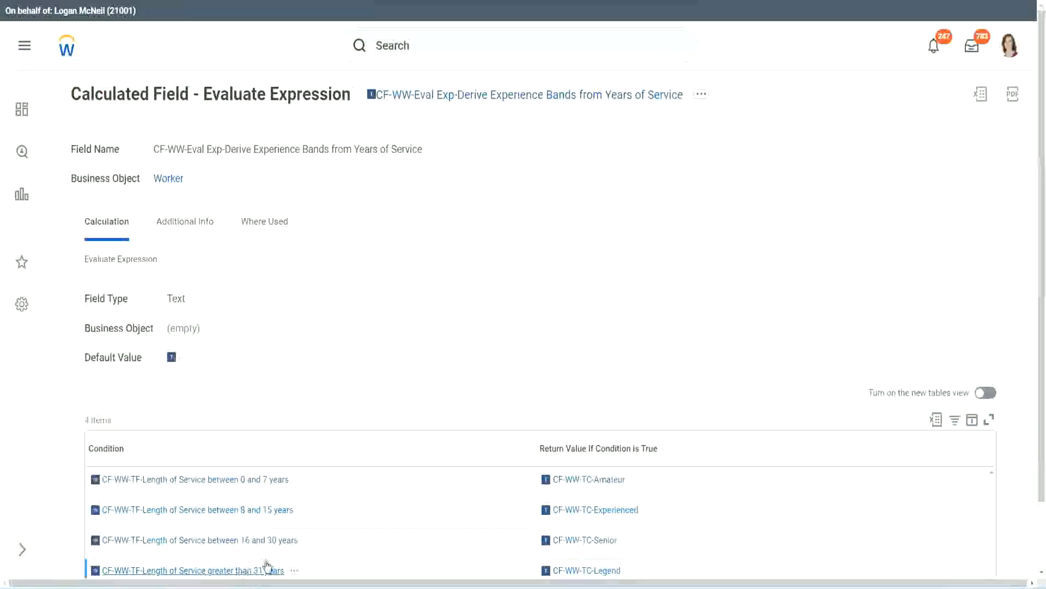
Copy CF-WW-TF-Length of Service greater than 31 years from the existing field as the fourth row's condition.
right_click(267, 564)
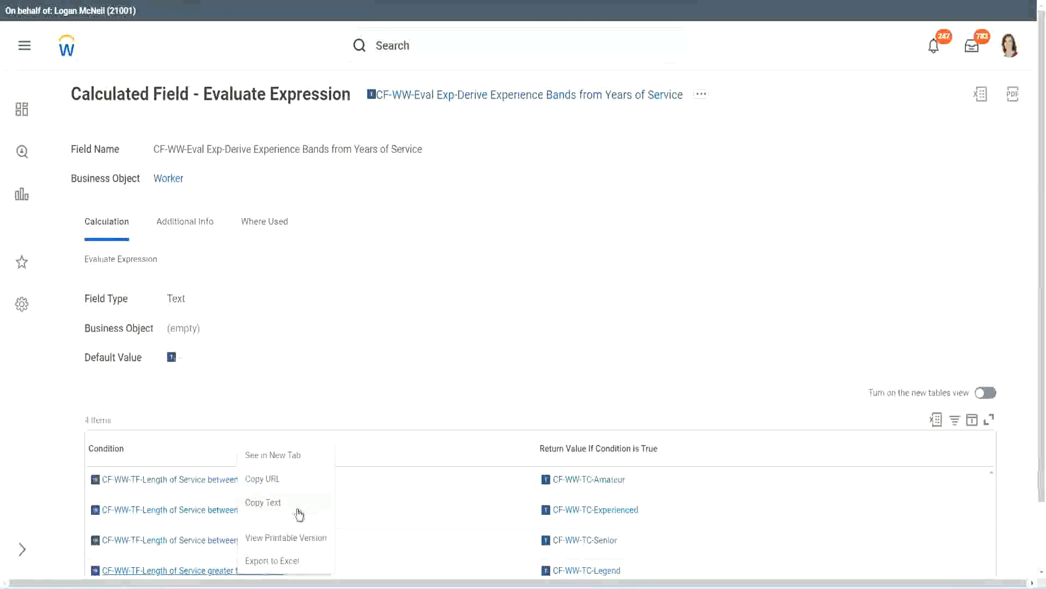
click(299, 502)
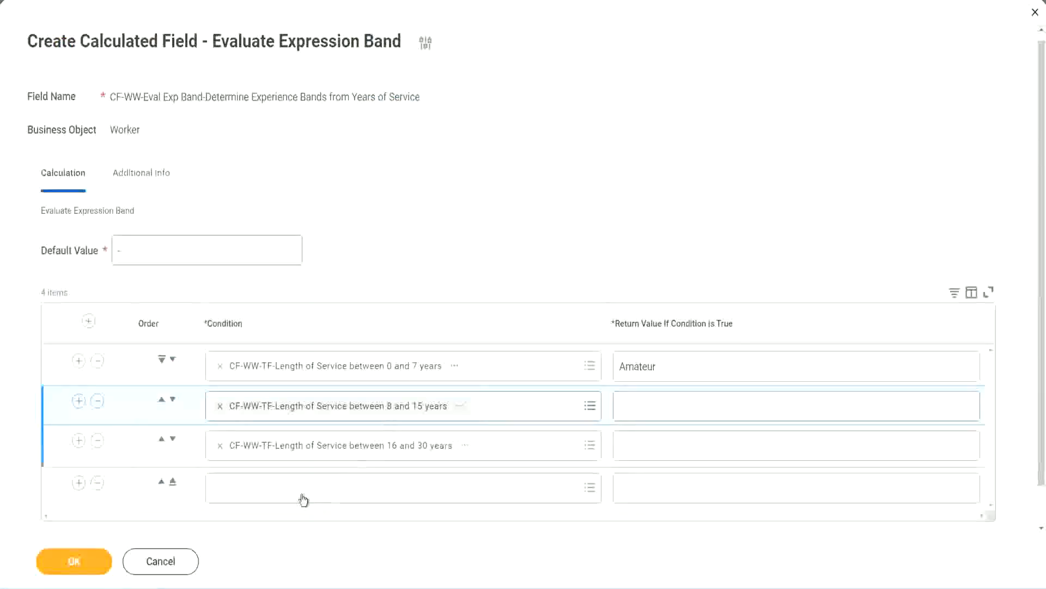
text(CF-WW-TF-Length of Service greater than 31 years)
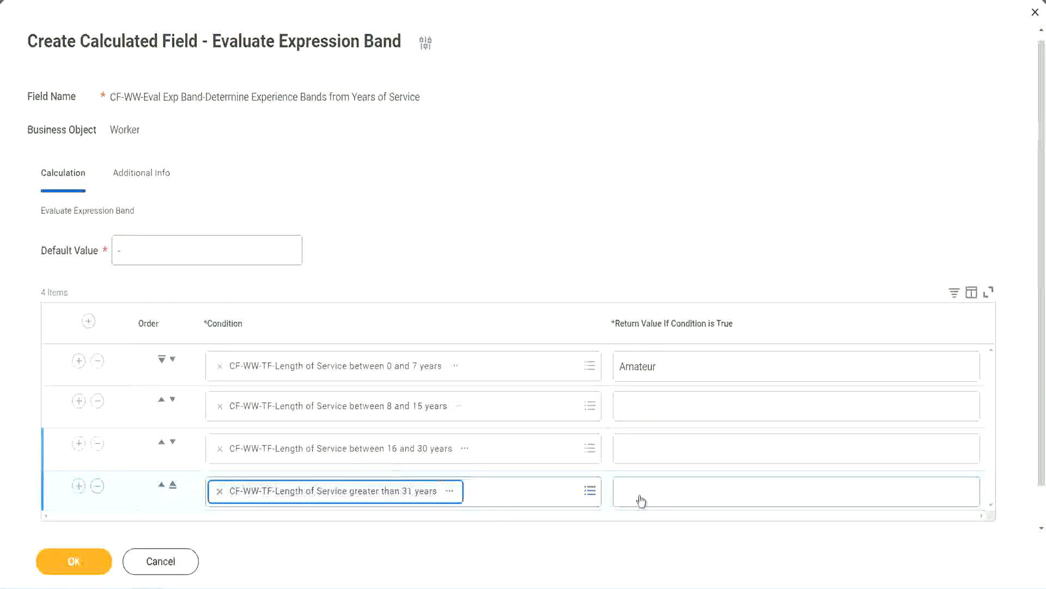
Set the return values to Legend for over 31 years, Senior for 16 to 30 and Experienced for 8 to 15, and submit the field.
click(686, 491)
text(Le)
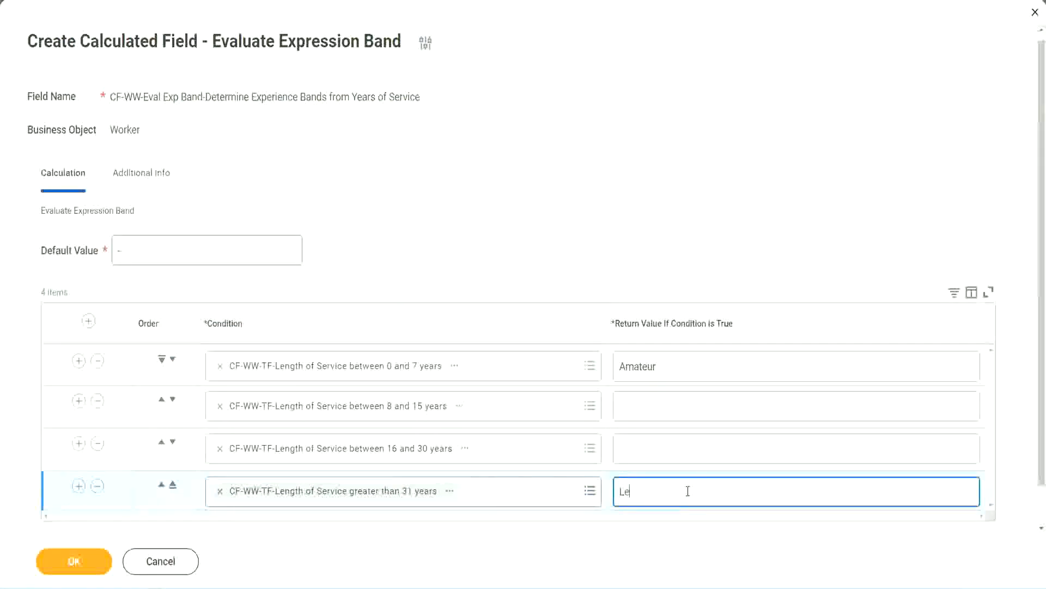
text(gend)
click(644, 446)
text(Senior)
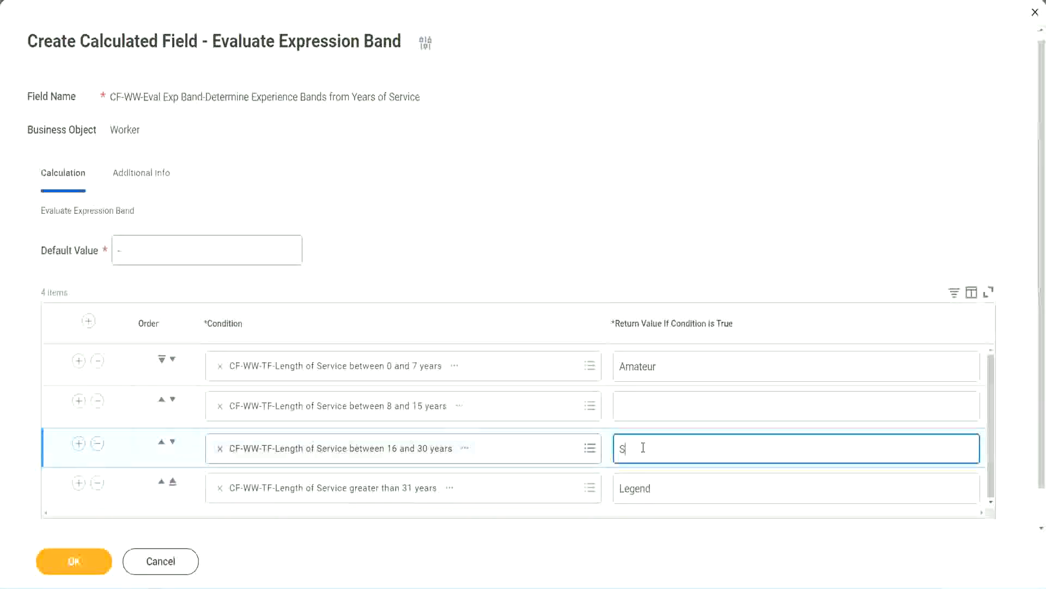
click(659, 406)
text(Ex)
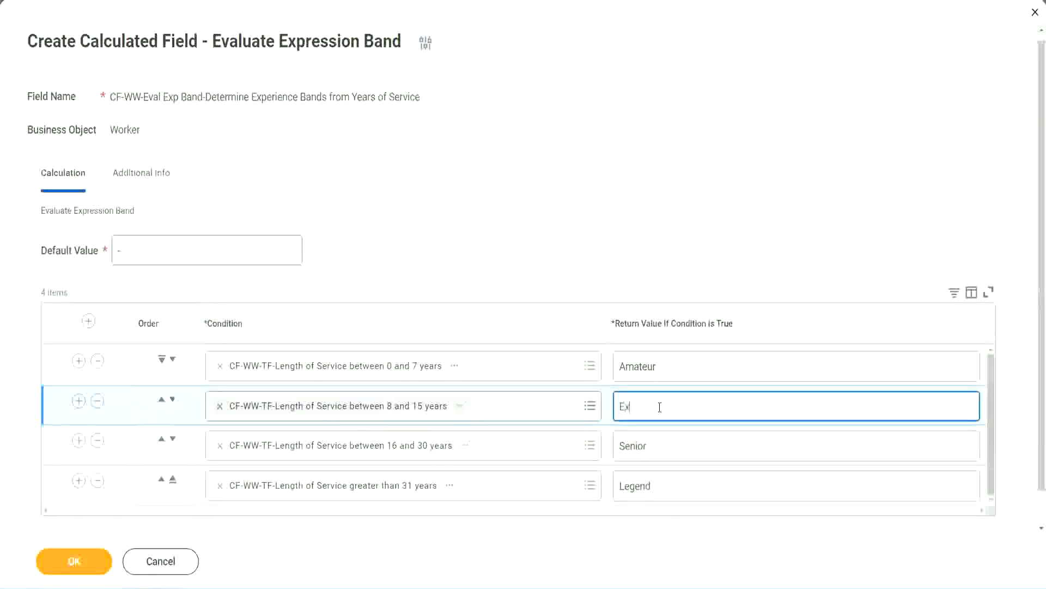
text(perienced)
click(74, 561)
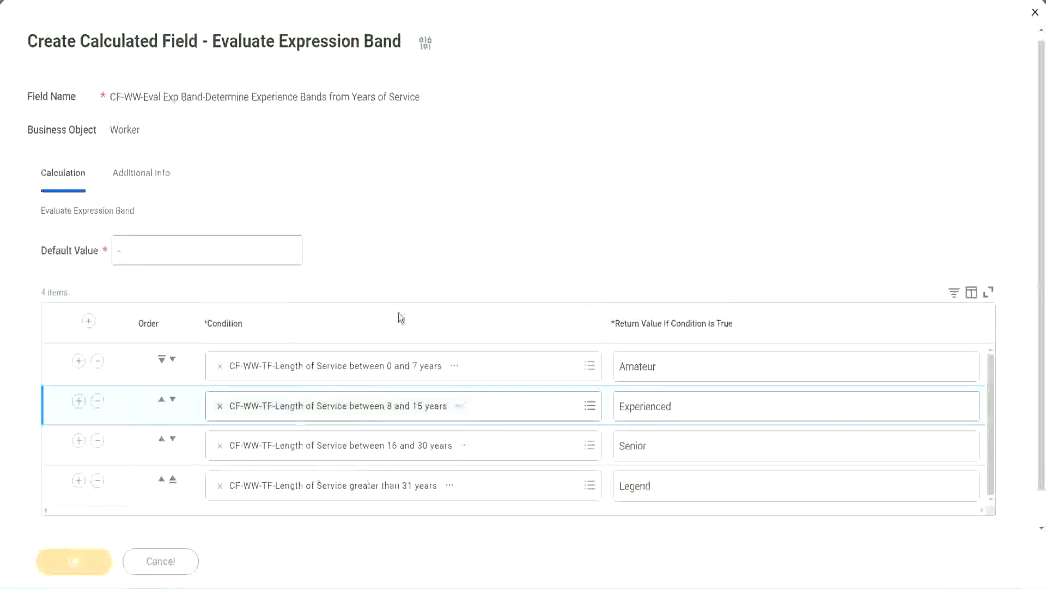
Review the conditions and return values of the saved Evaluate Expression Band field.
scroll(358, 332, down, 3)
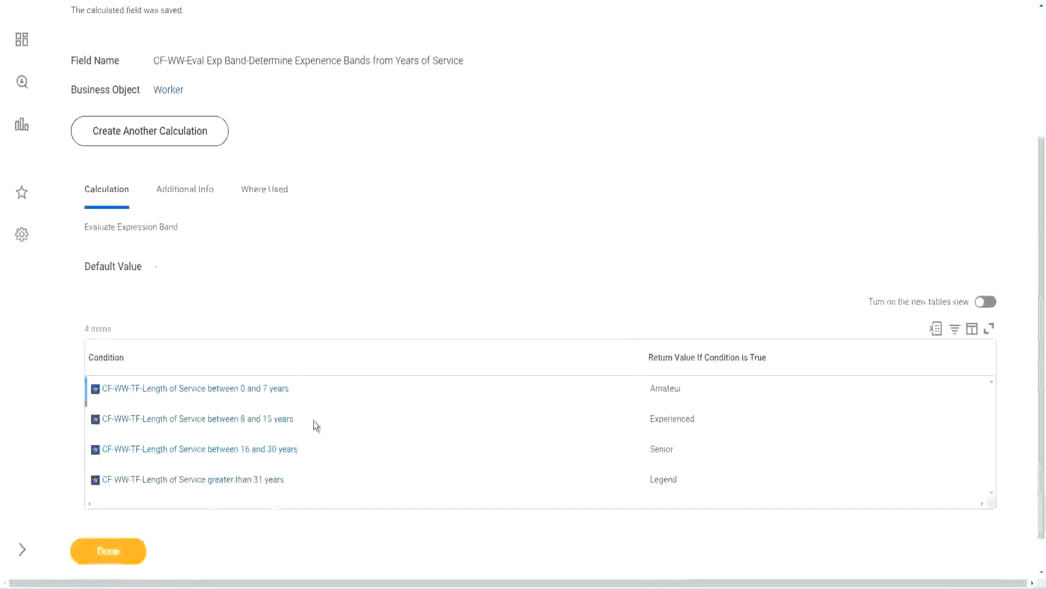
double_click(669, 387)
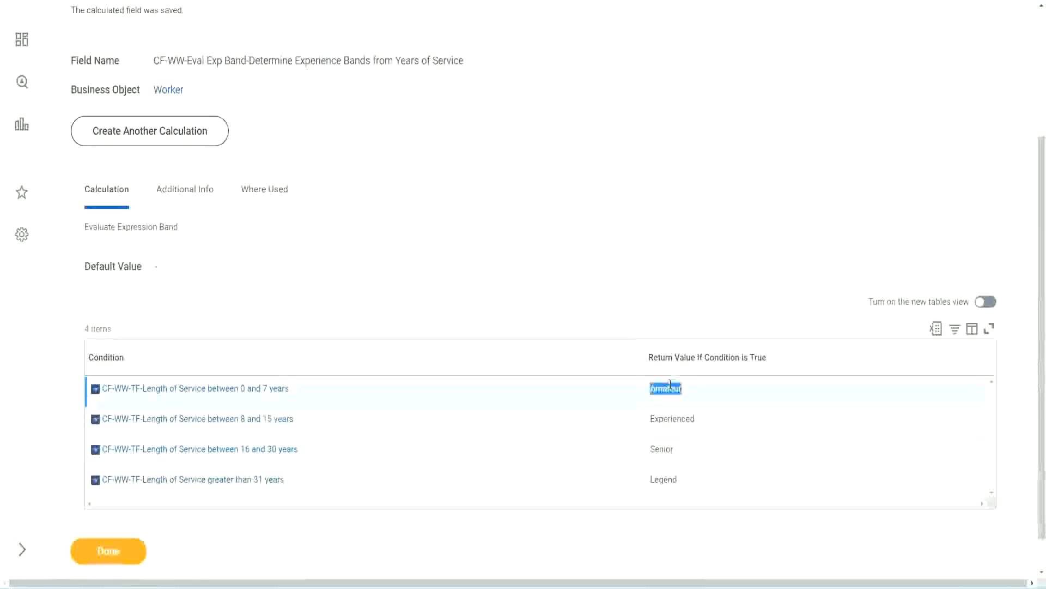
double_click(669, 418)
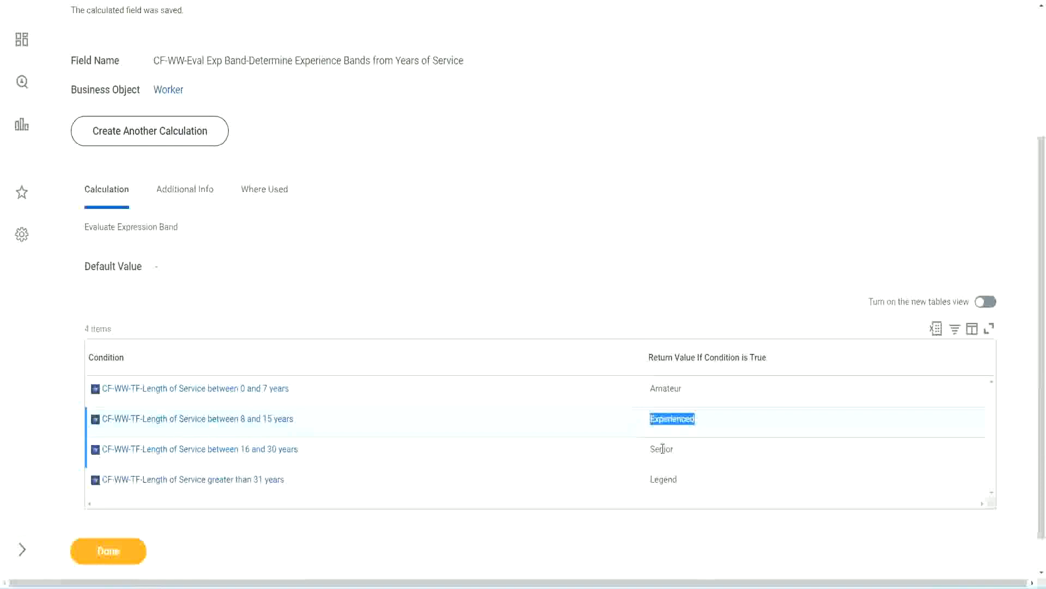
double_click(663, 448)
click(666, 479)
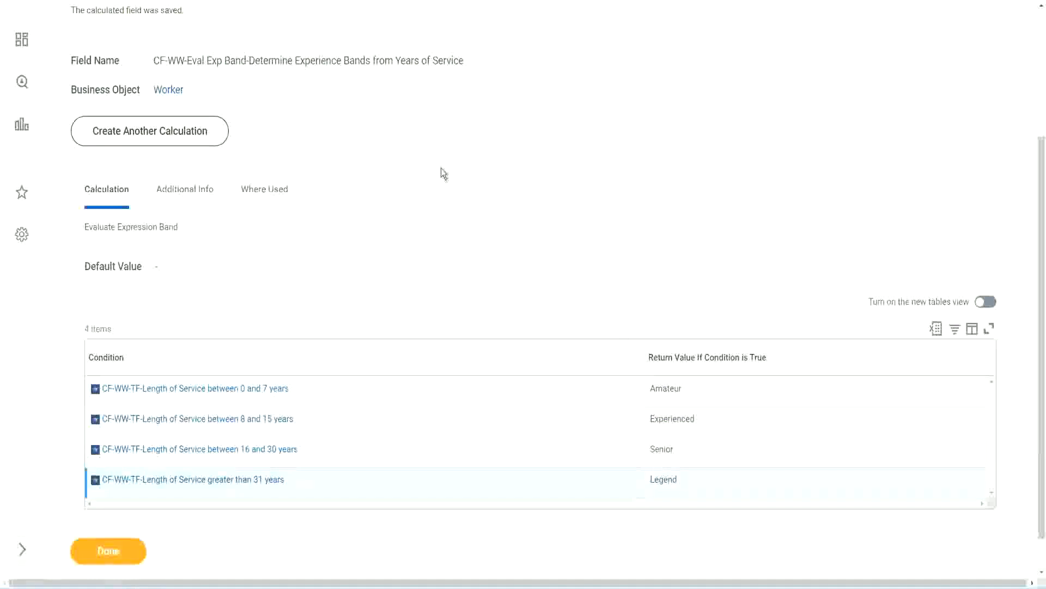
Copy the saved calculated field's name as text from its save confirmation page.
scroll(443, 173, up, 4)
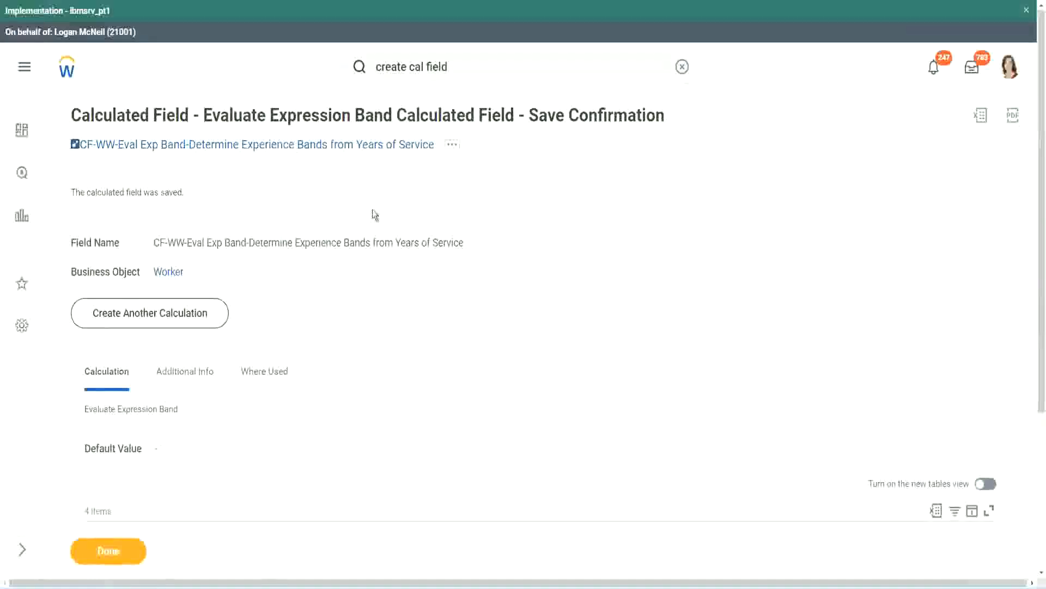
right_click(343, 147)
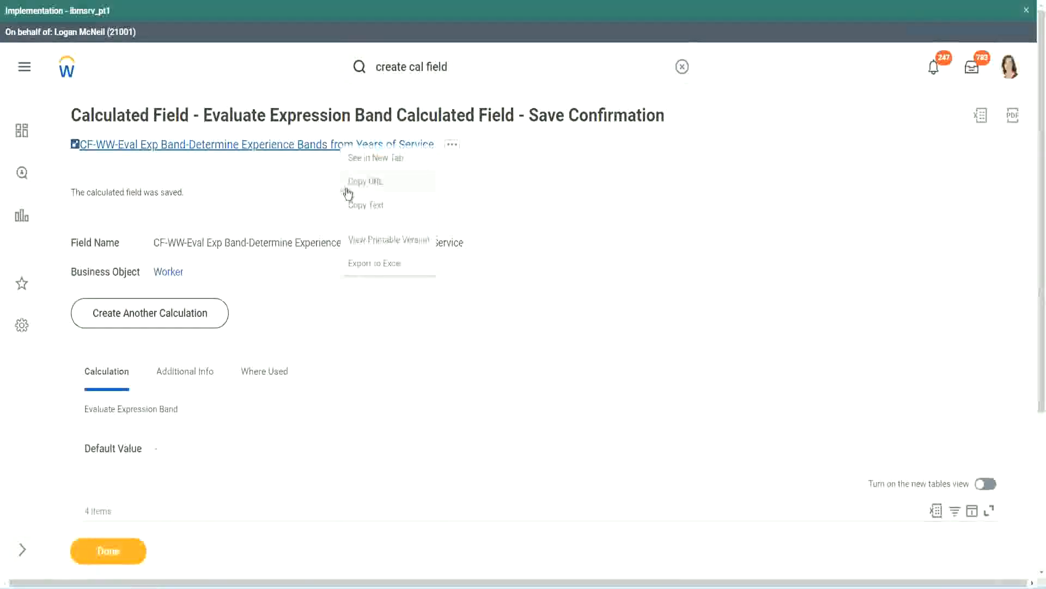
click(396, 207)
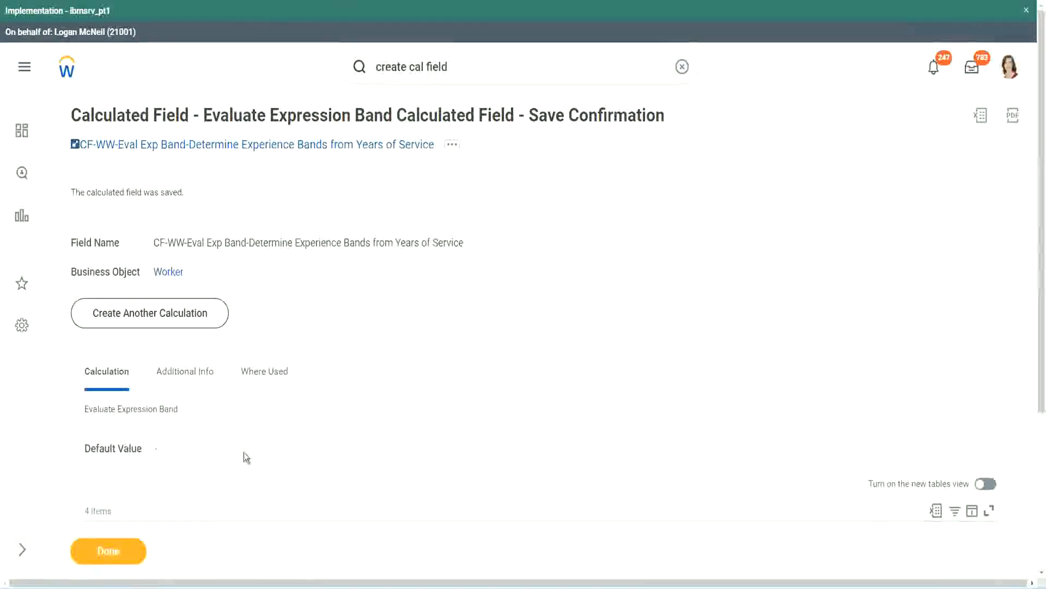
Compare the saved field's condition table with the experience-band notes listing the Boolean fields.
scroll(345, 423, down, 3)
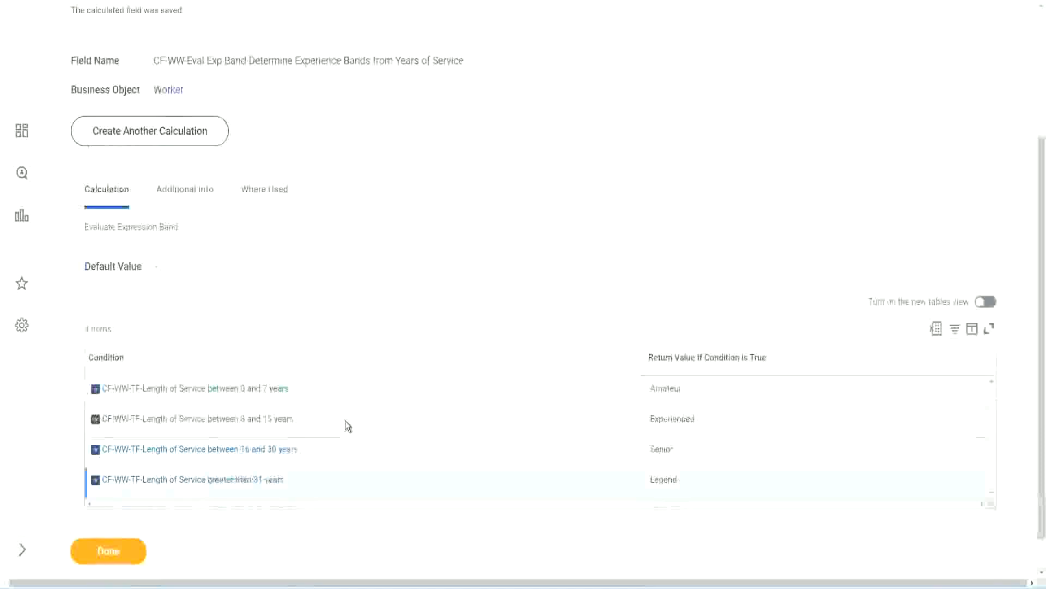
scroll(345, 420, down, 1)
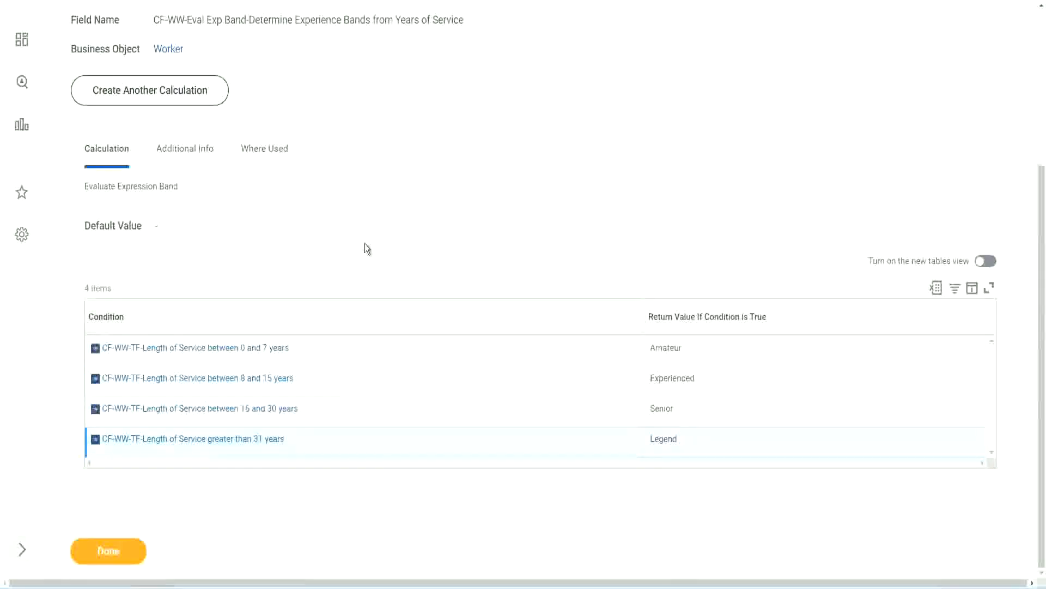
scroll(365, 243, up, 2)
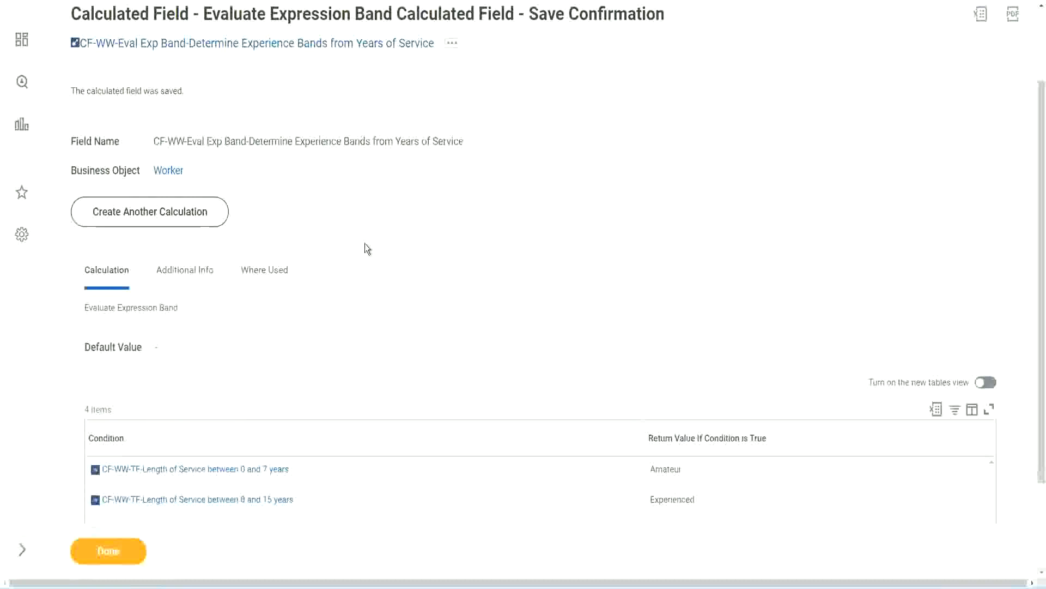
scroll(364, 243, down, 2)
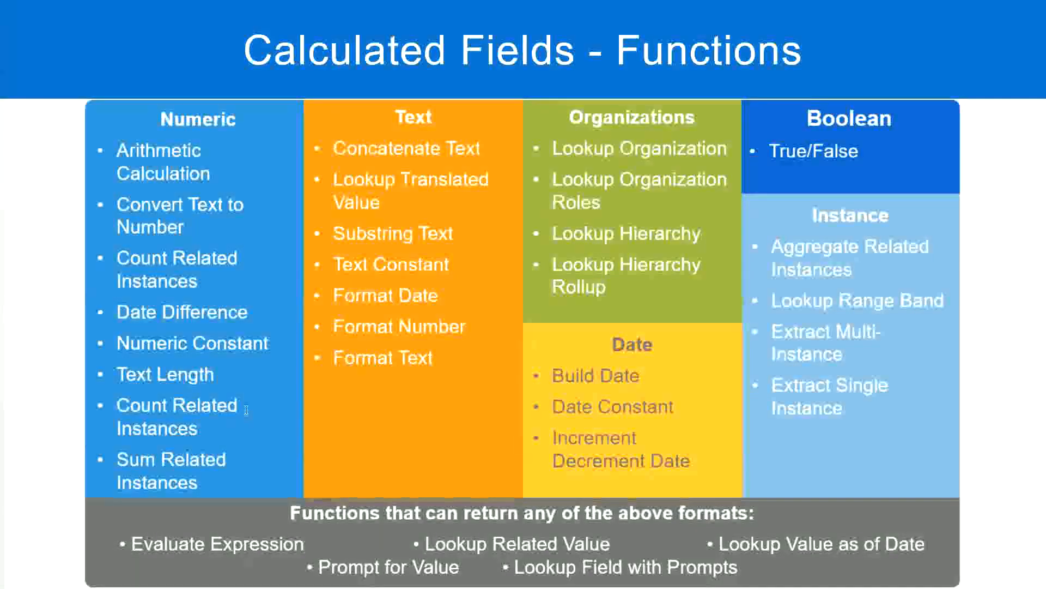
key(alt+Tab)
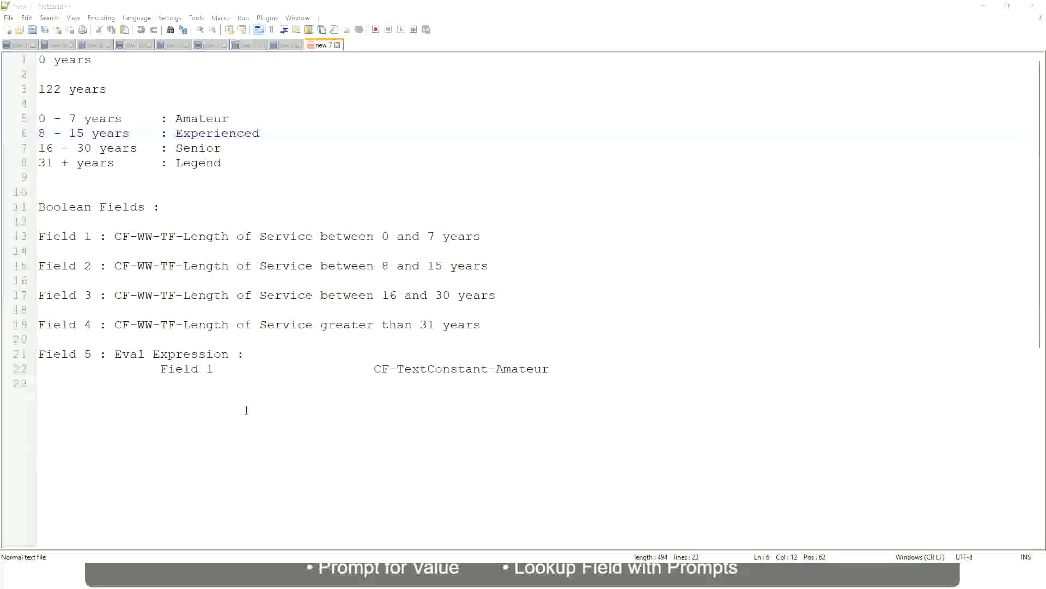
key(alt+Tab)
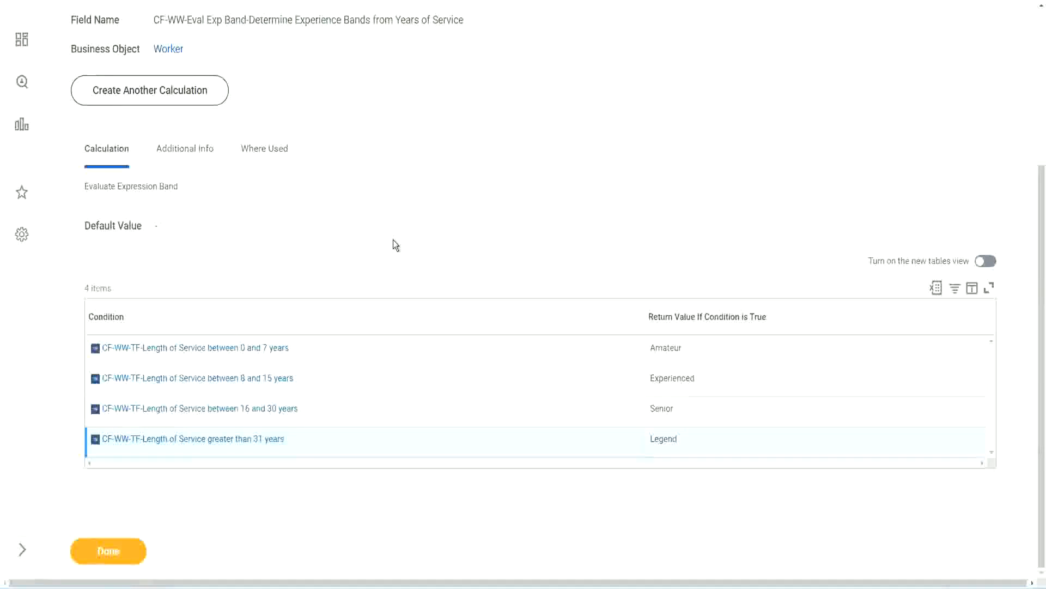
scroll(396, 245, up, 1)
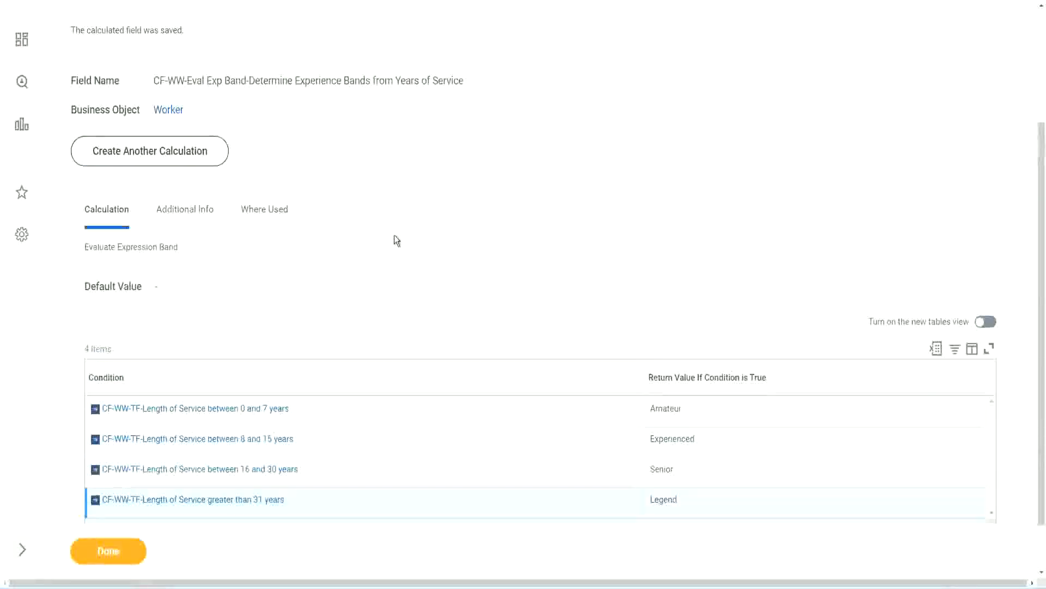
scroll(394, 235, up, 3)
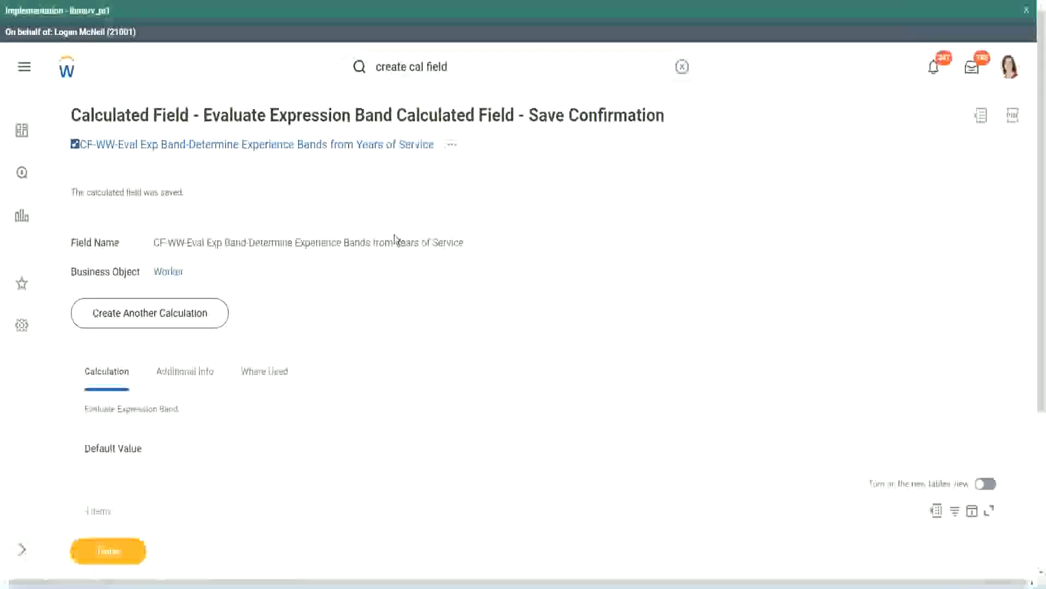
scroll(394, 235, down, 4)
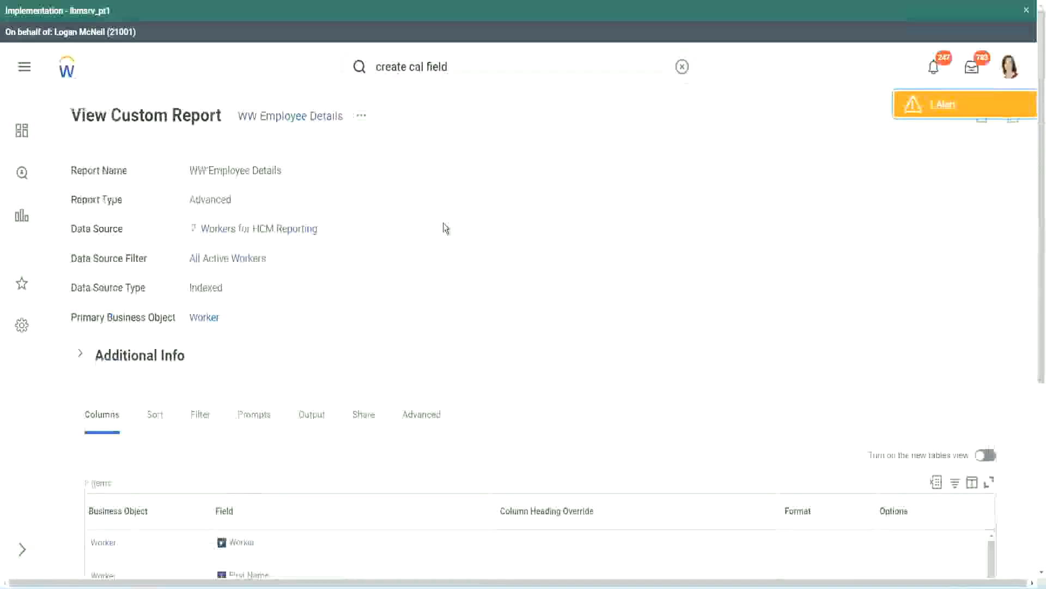
Open the WW Employee Details custom report for editing.
click(362, 116)
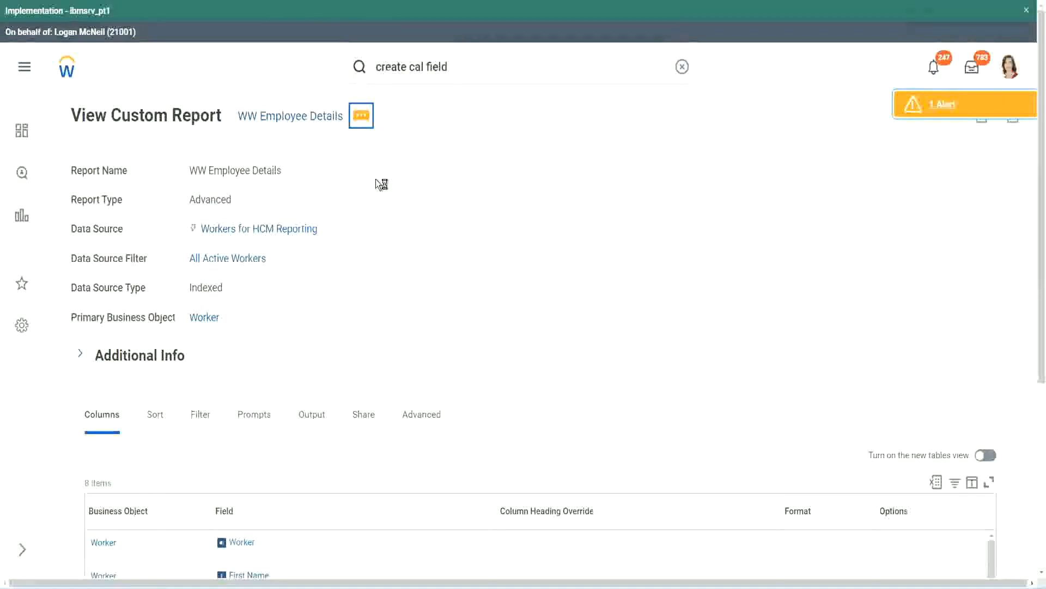
mouse_move(423, 175)
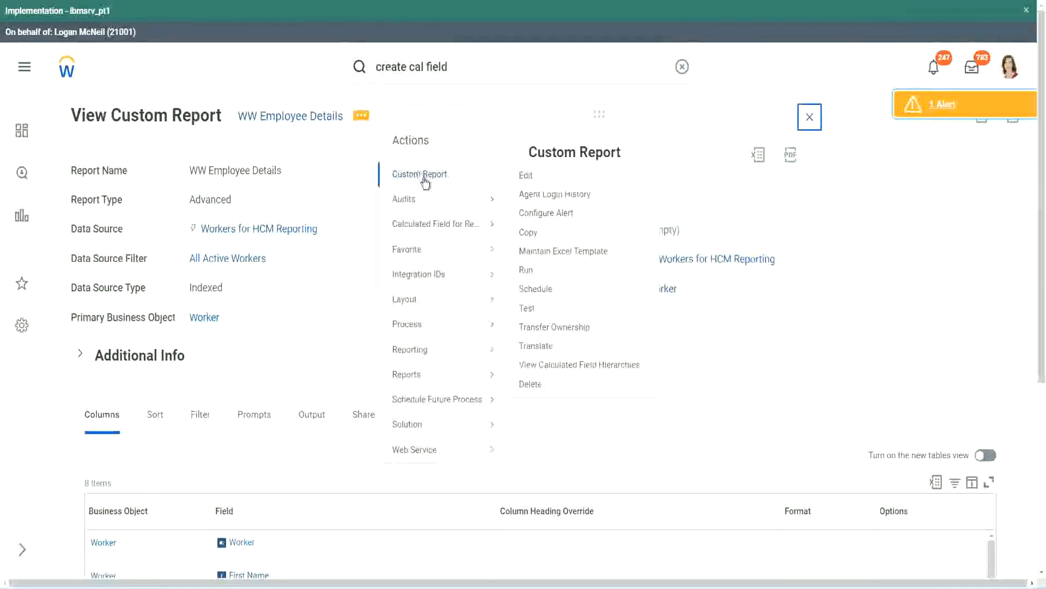
click(526, 175)
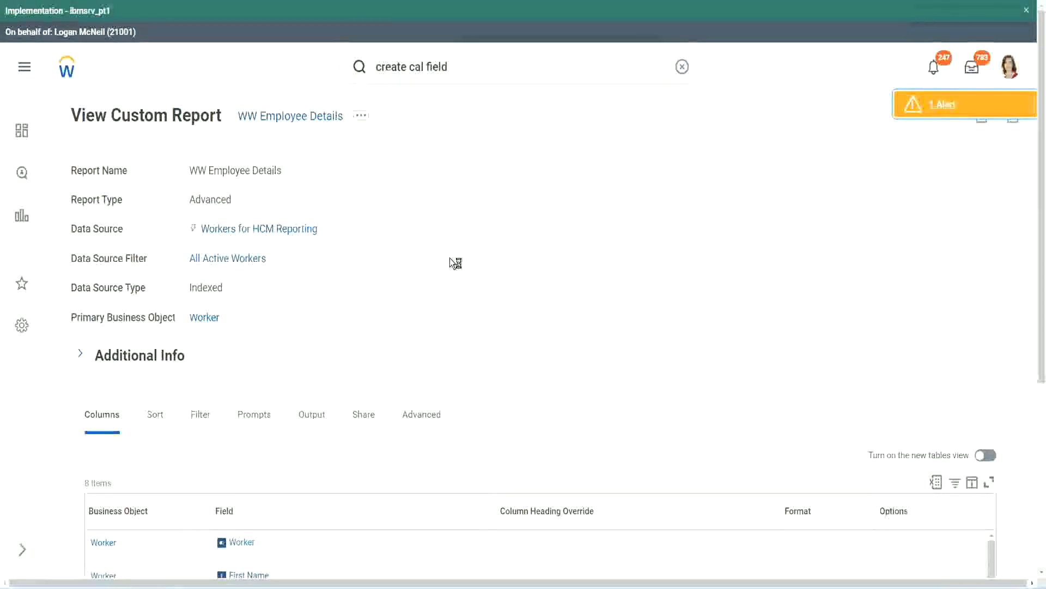
scroll(450, 258, down, 1)
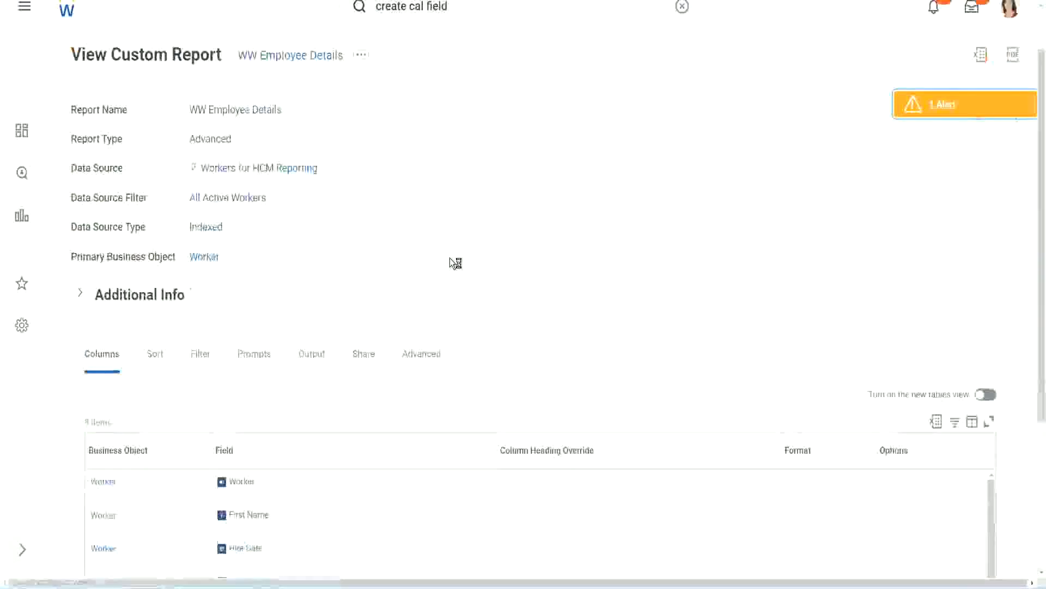
scroll(450, 263, down, 4)
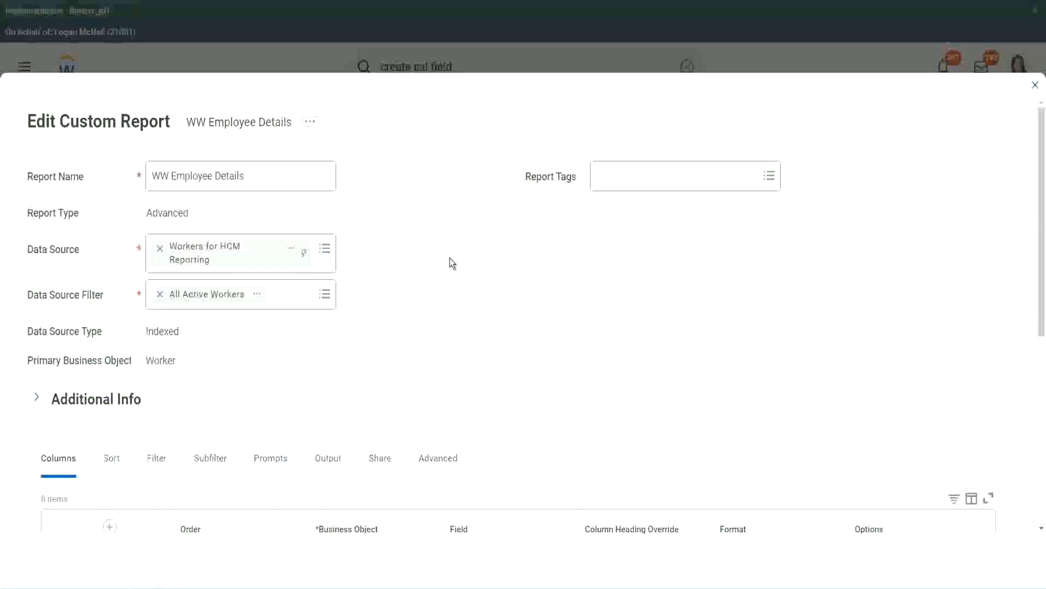
Add a new Worker row below the Experience Bands column in the report's column list.
scroll(381, 455, down, 8)
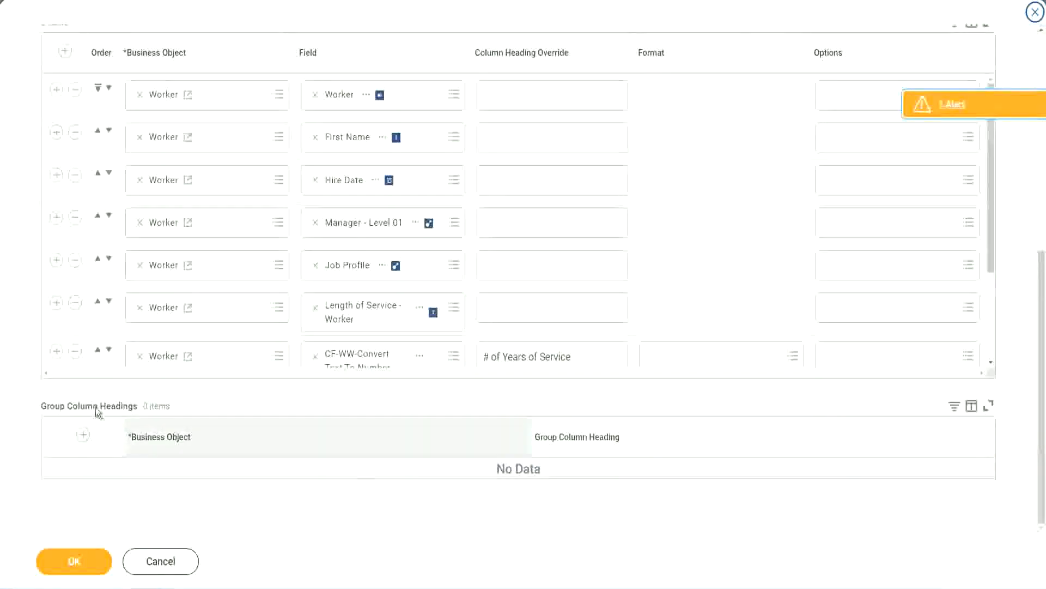
scroll(217, 263, down, 3)
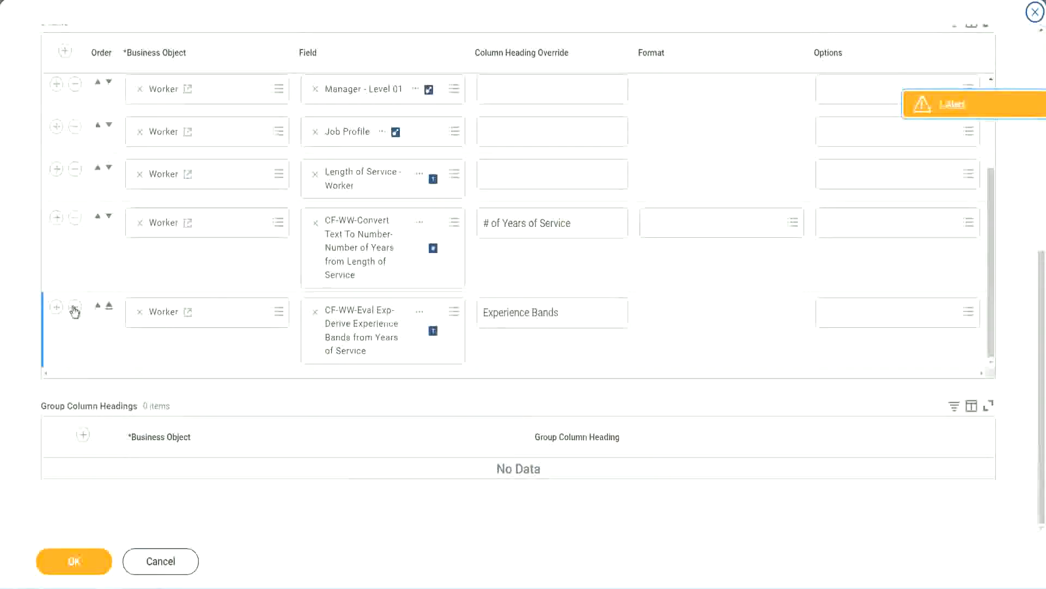
click(57, 308)
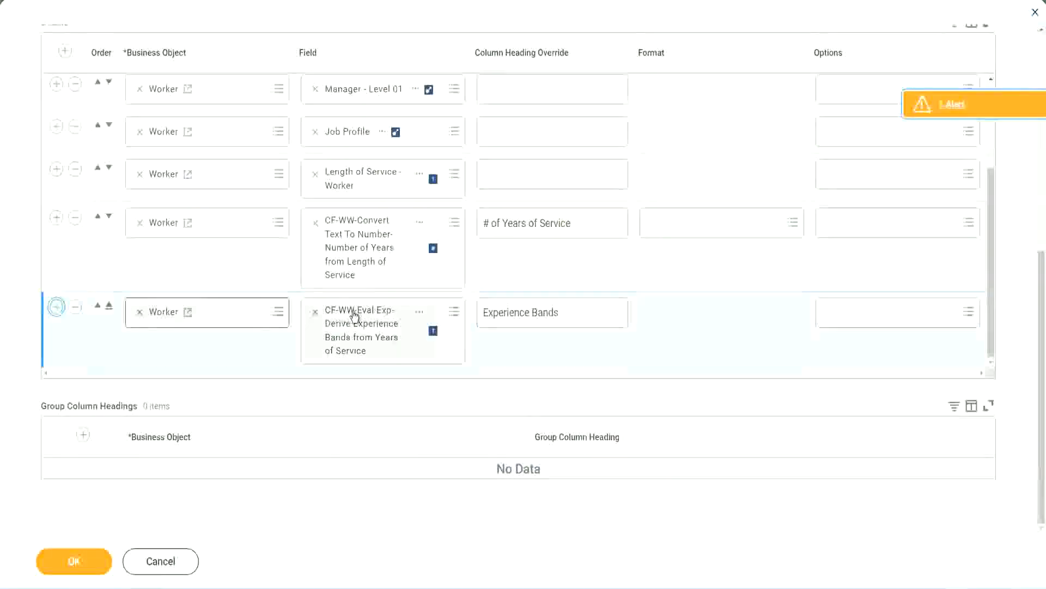
scroll(385, 288, down, 1)
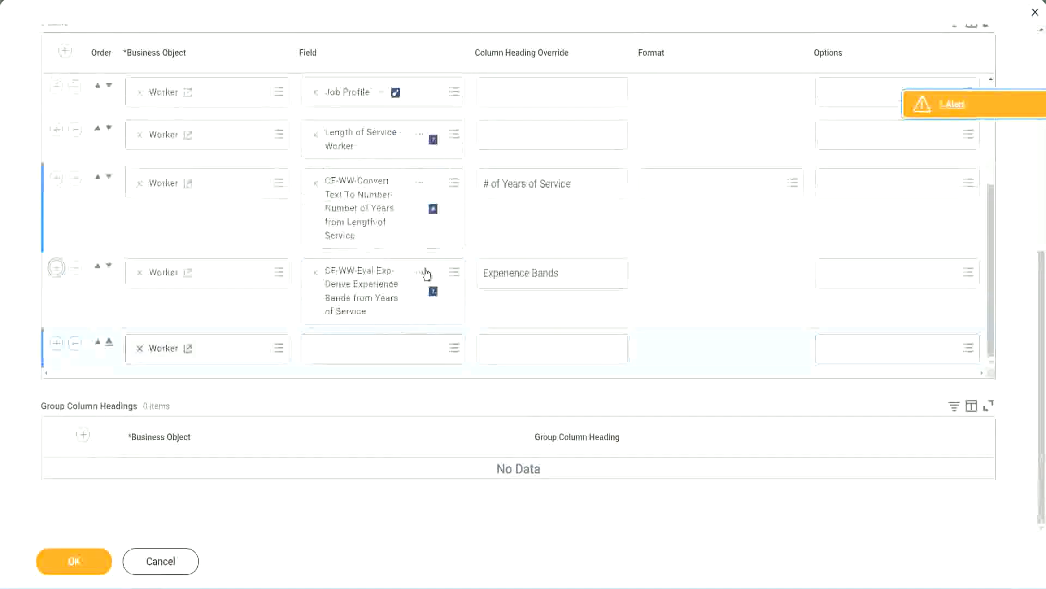
Copy the name of the Experience Bands column's field into the new row's field search.
right_click(365, 295)
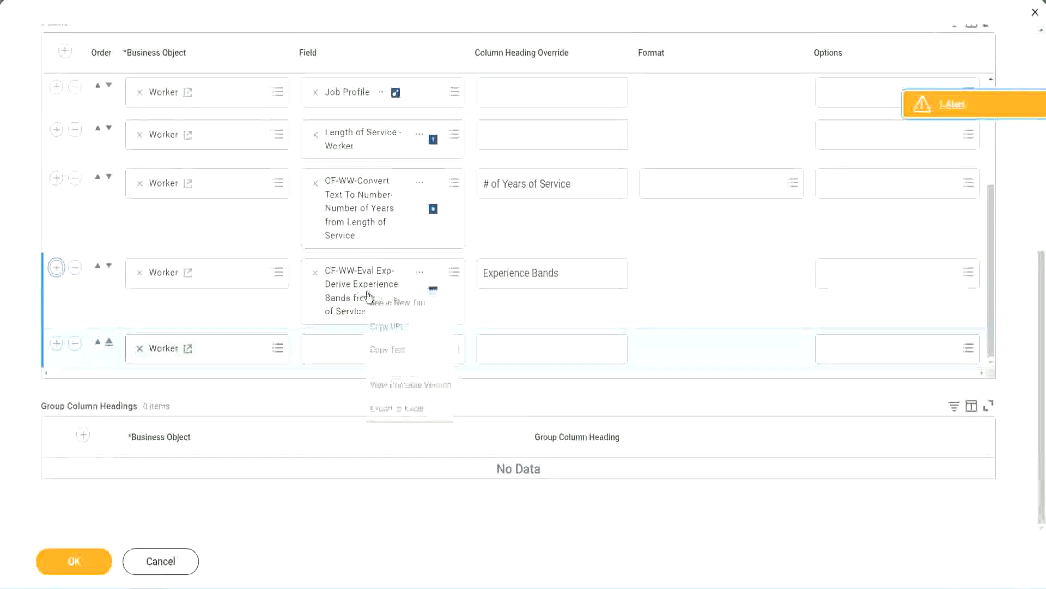
click(392, 348)
click(328, 354)
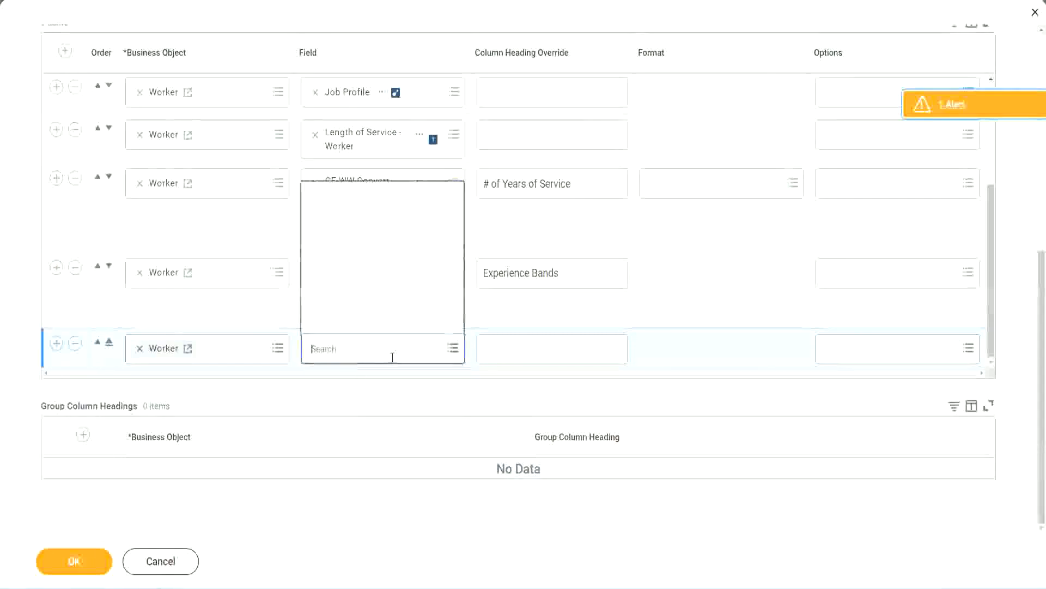
key(ctrl+v)
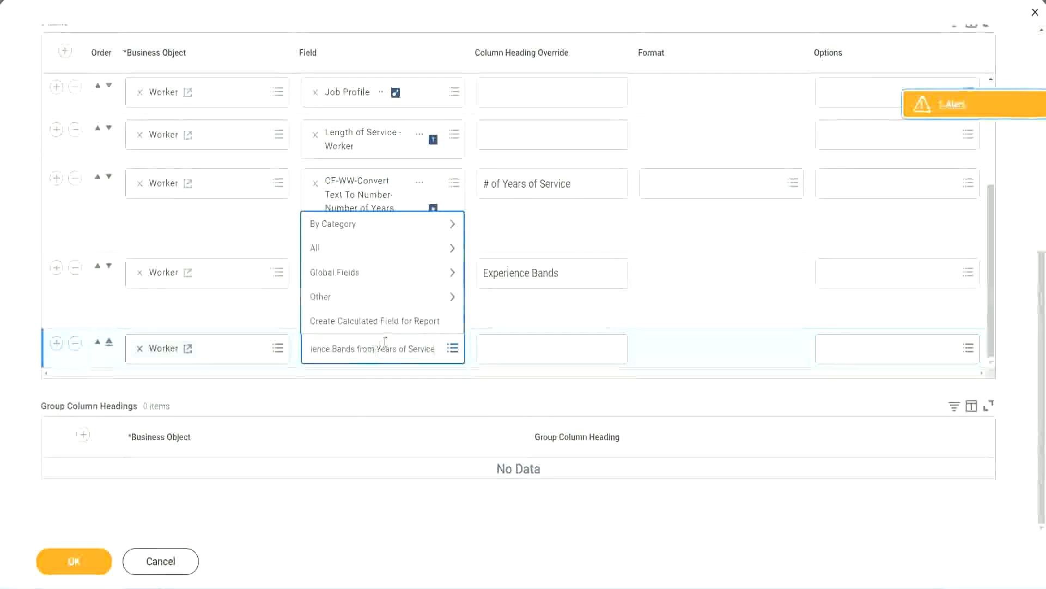
Change the search to CF-WW-Eval Exp Band and select CF-WW-Eval Exp Band-Determine Experience Bands from Years of Service as the new row's field.
drag(381, 352, 266, 346)
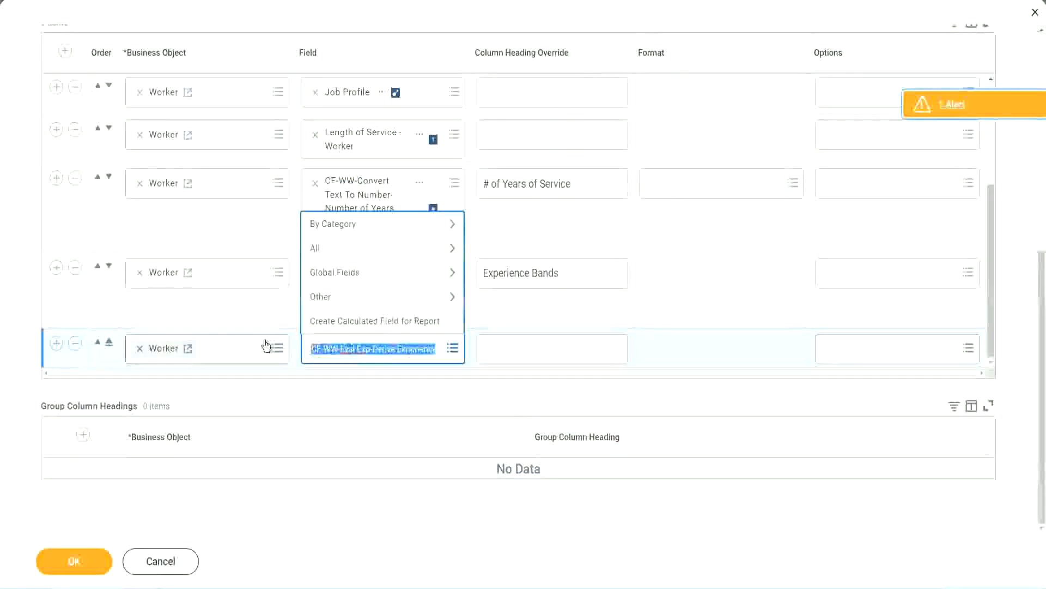
click(391, 357)
key(BackSpace)
text(Band)
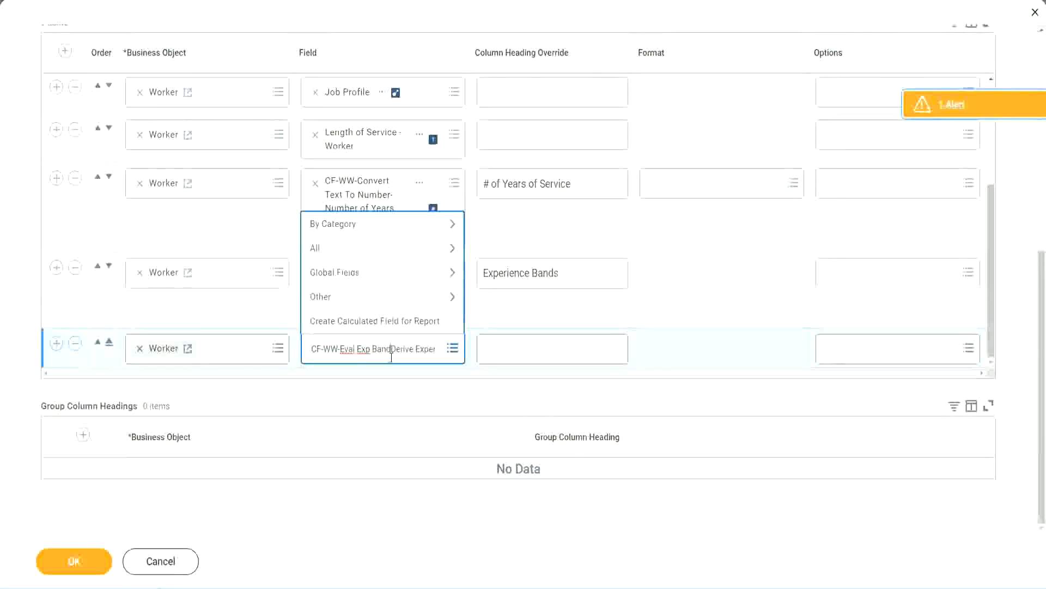
key(Delete)
key(Delete)
key(Delete)
key(Delete)
key(Delete)
key(Delete)
key(Delete)
key(Delete)
key(Delete)
key(Delete)
key(Delete)
key(Delete)
key(Delete)
key(Delete)
key(Delete)
key(Delete)
key(Delete)
key(Delete)
key(Delete)
key(Delete)
key(Return)
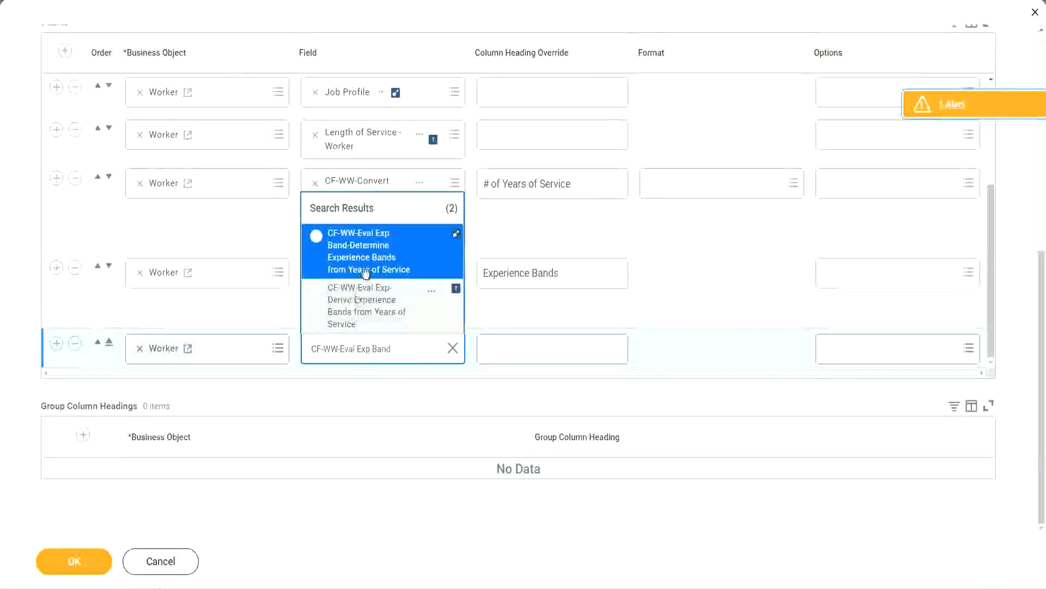
click(382, 258)
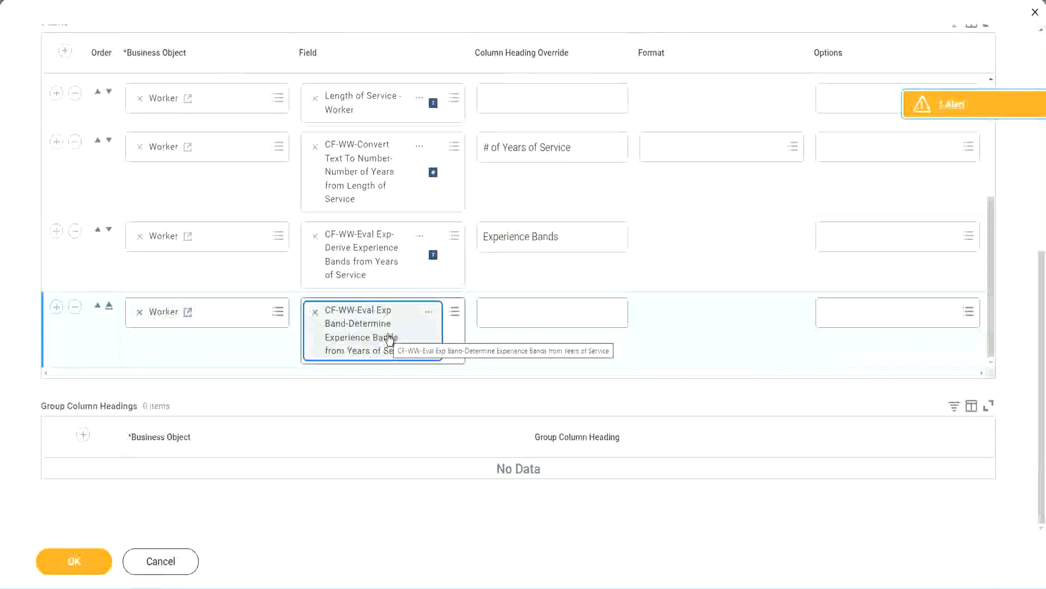
Set the new column's heading override to Experience Bands (Eval Exp Bands), reusing the existing heading text, and submit the report changes.
click(576, 237)
key(ctrl+c)
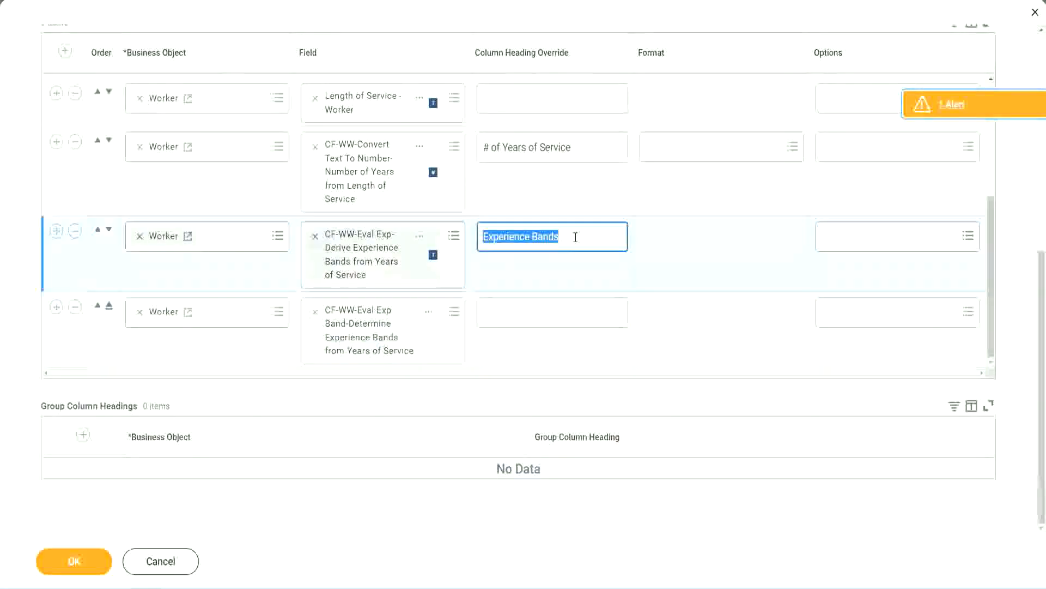
click(508, 312)
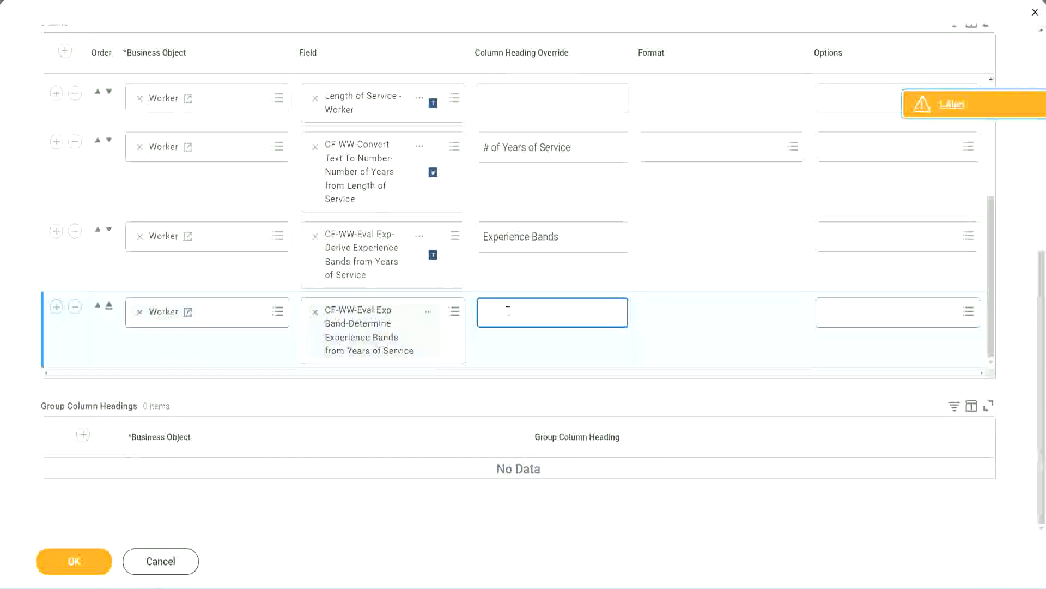
key(ctrl+v)
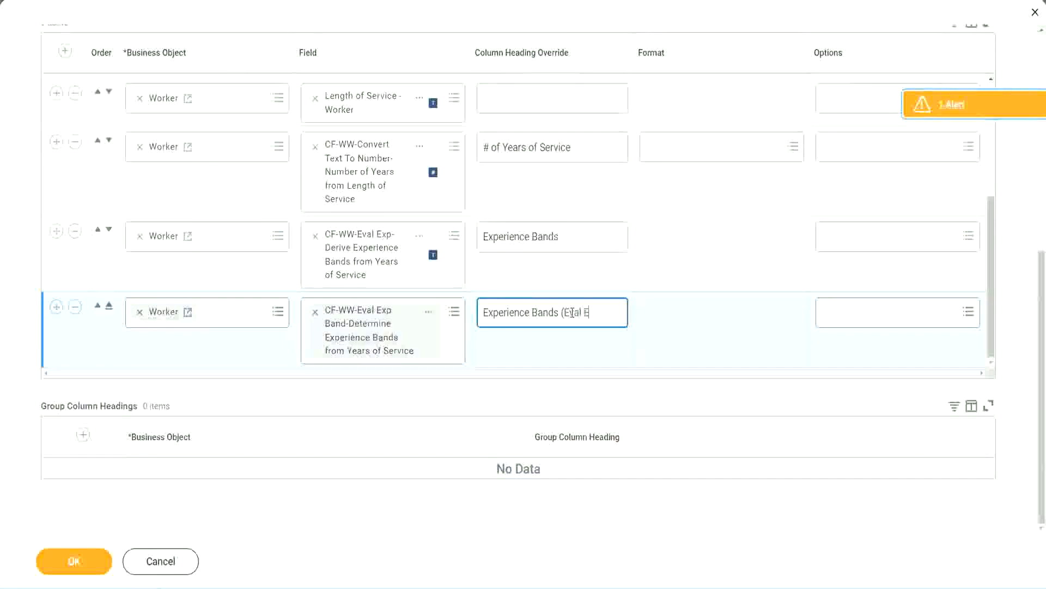
text((Eval Exp Bands))
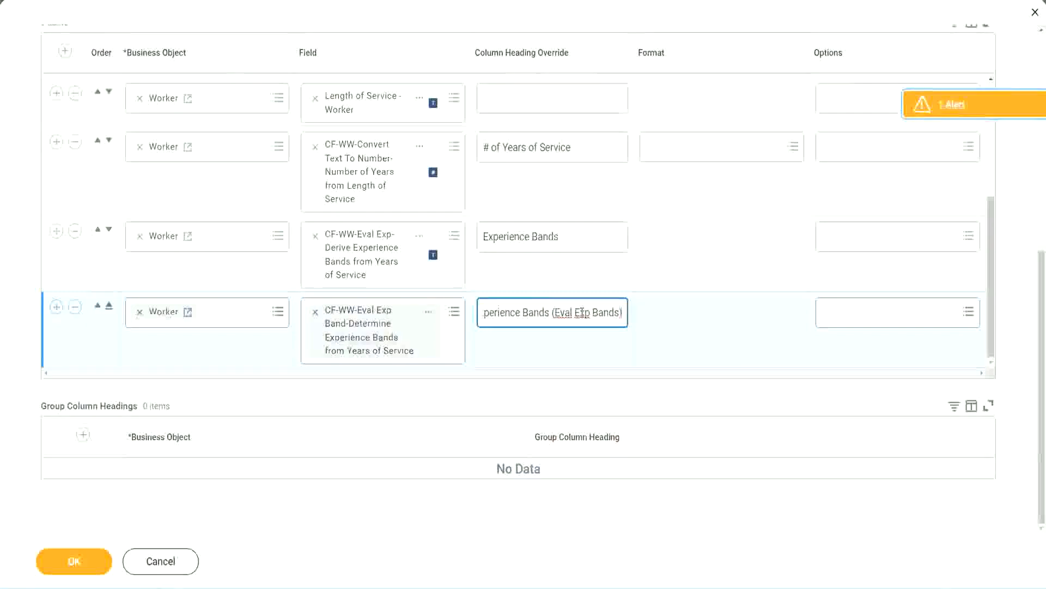
double_click(583, 312)
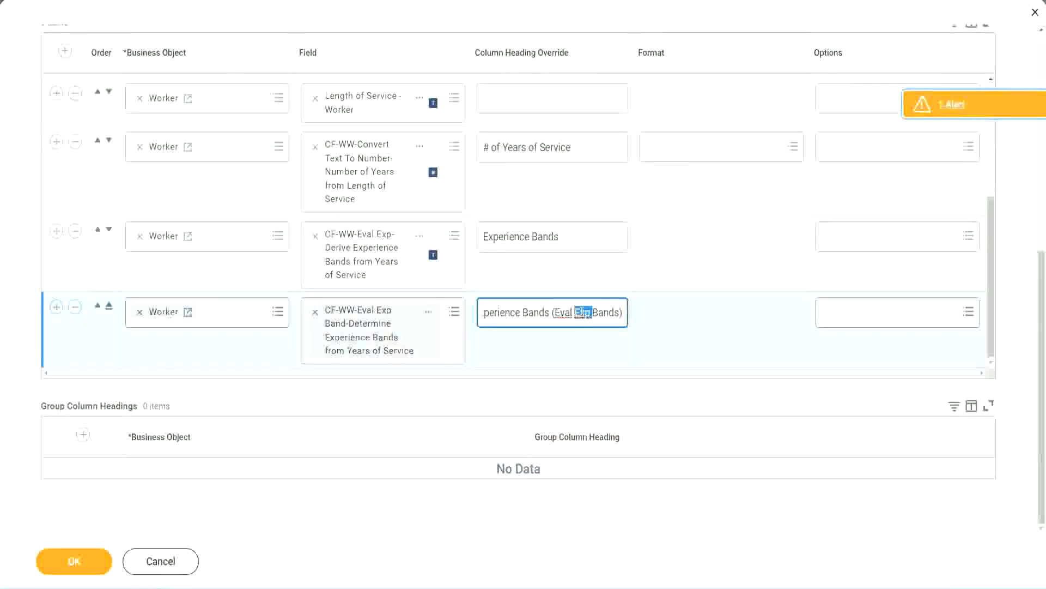
click(603, 310)
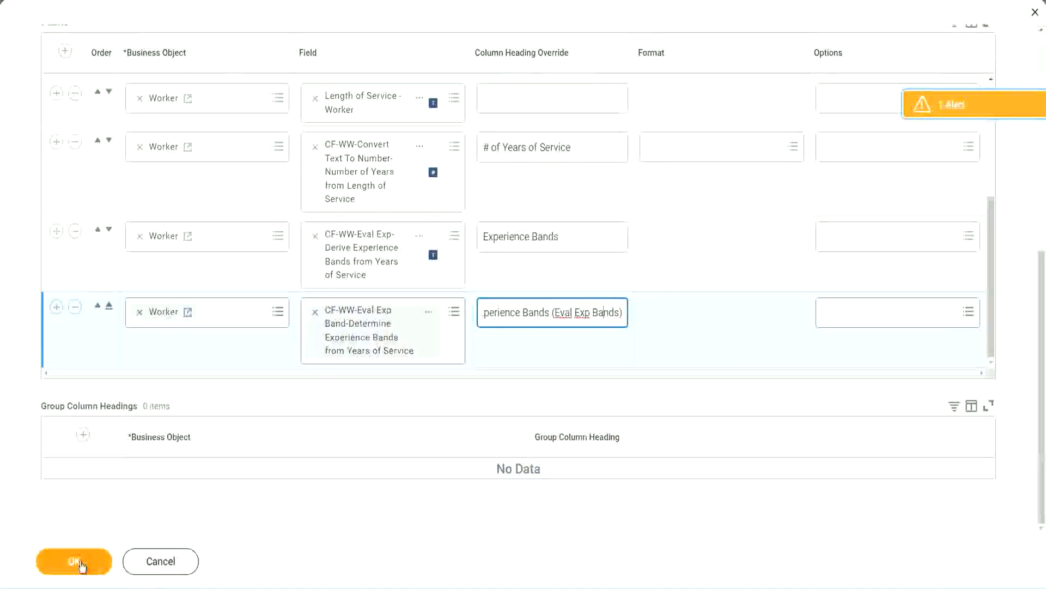
click(81, 566)
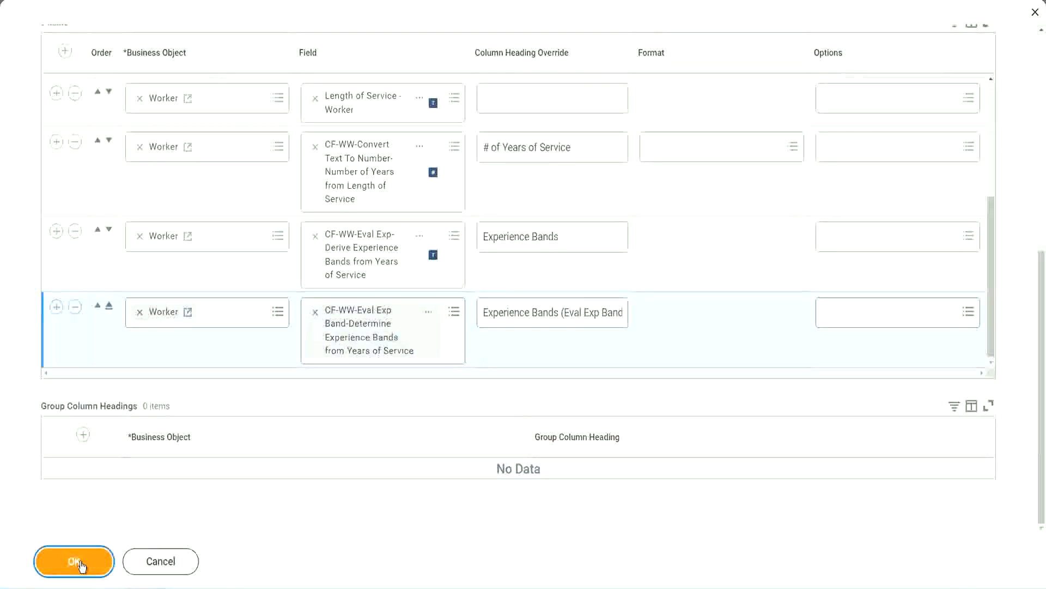